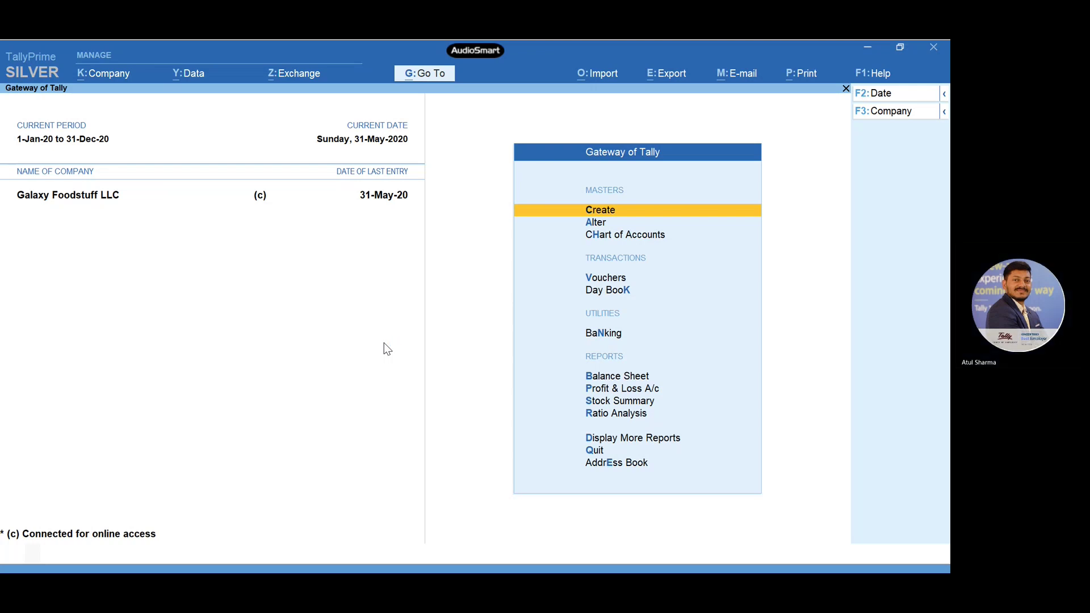
# - In Company > Security, set the browser-access E-mail ID to None and accept the security settings
pyautogui.click(105, 80)
pyautogui.press('Down')
pyautogui.press('Down')
pyautogui.press('Down')
pyautogui.press('Down')
pyautogui.press('Down')
pyautogui.press('Down')
pyautogui.press('Down')
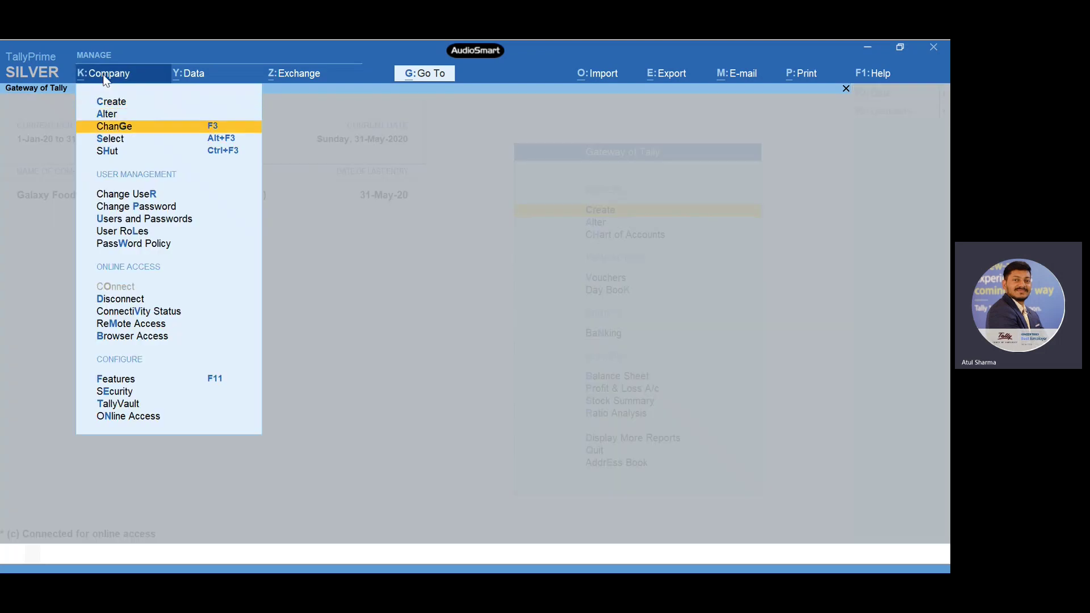
pyautogui.press('Down')
pyautogui.press('Down')
pyautogui.press('Down')
pyautogui.press('Down')
pyautogui.press('Down')
pyautogui.press('Down')
pyautogui.press('Down')
pyautogui.press('Down')
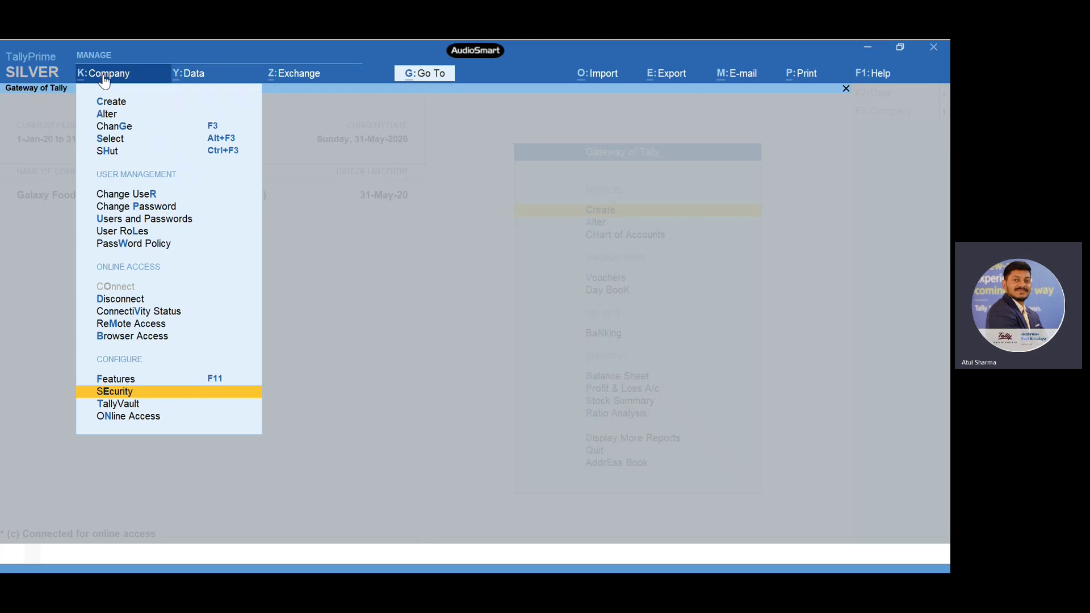
pyautogui.press('Return')
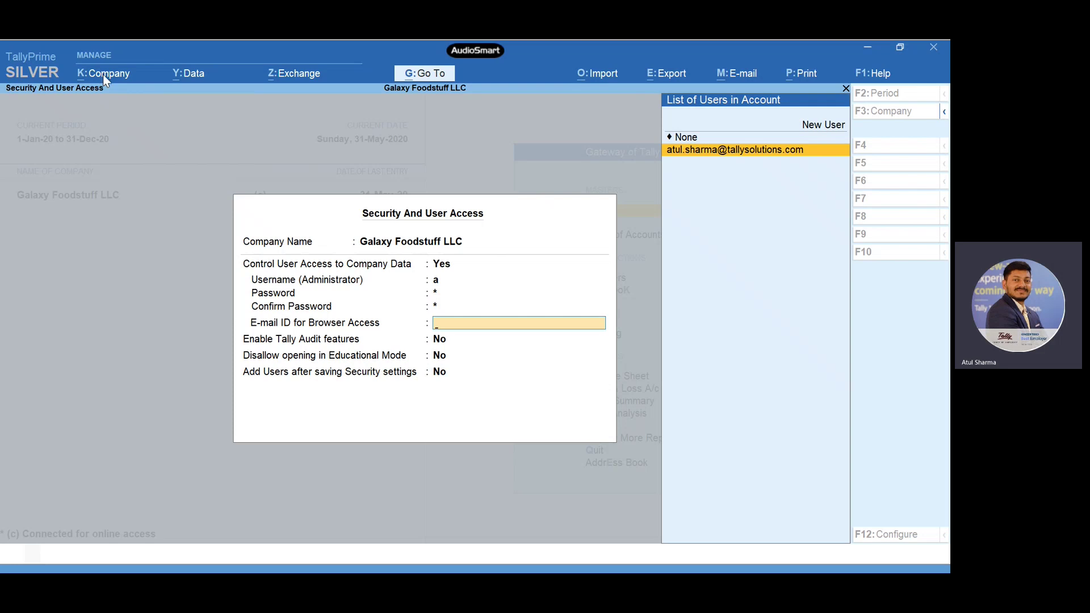
pyautogui.press('Up')
pyautogui.press('Up')
pyautogui.press('Up')
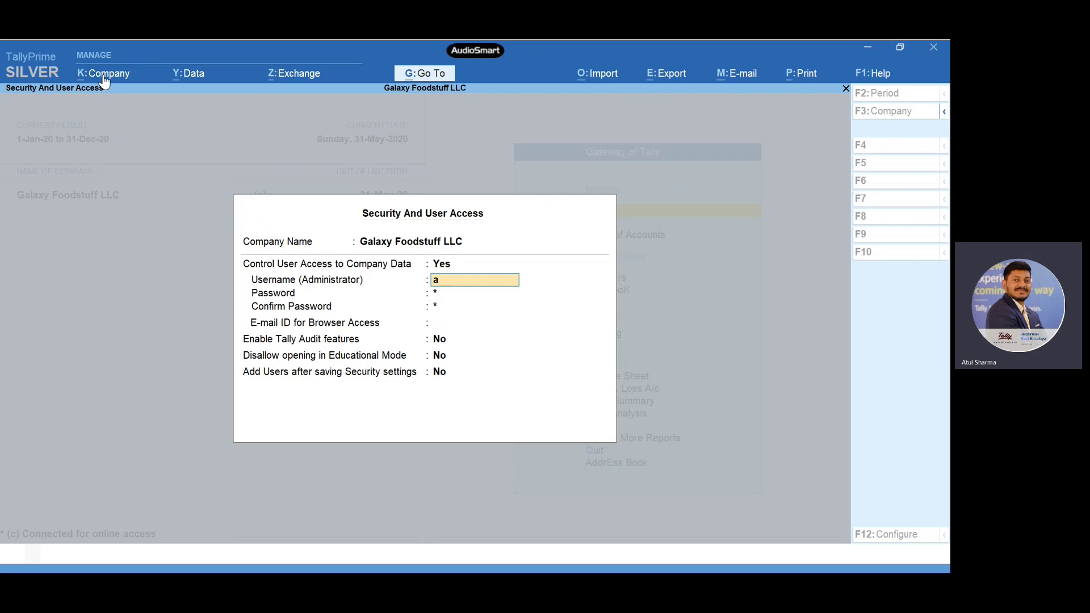
pyautogui.press('Down')
pyautogui.press('Down')
pyautogui.press('Down')
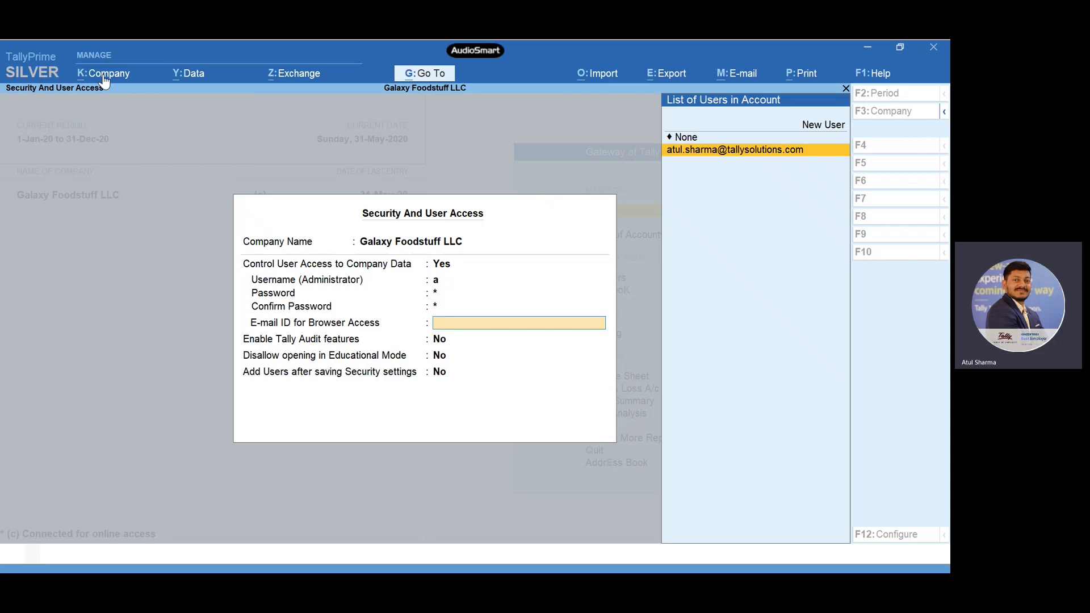
pyautogui.press('Up')
pyautogui.press('Return')
pyautogui.press('Return')
pyautogui.press('Return')
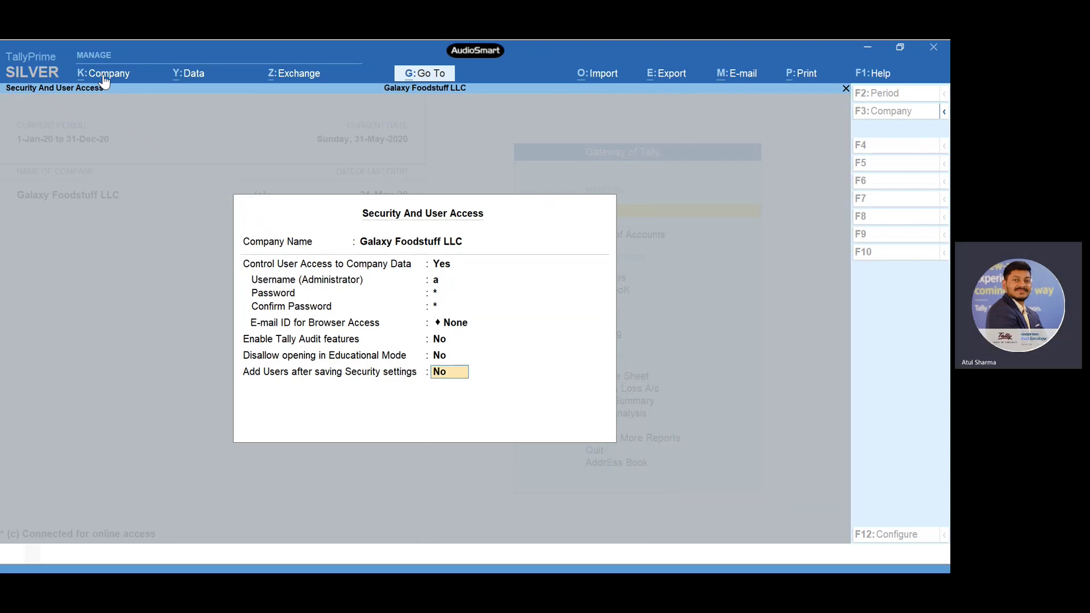
pyautogui.press('Up')
pyautogui.press('Up')
pyautogui.press('Up')
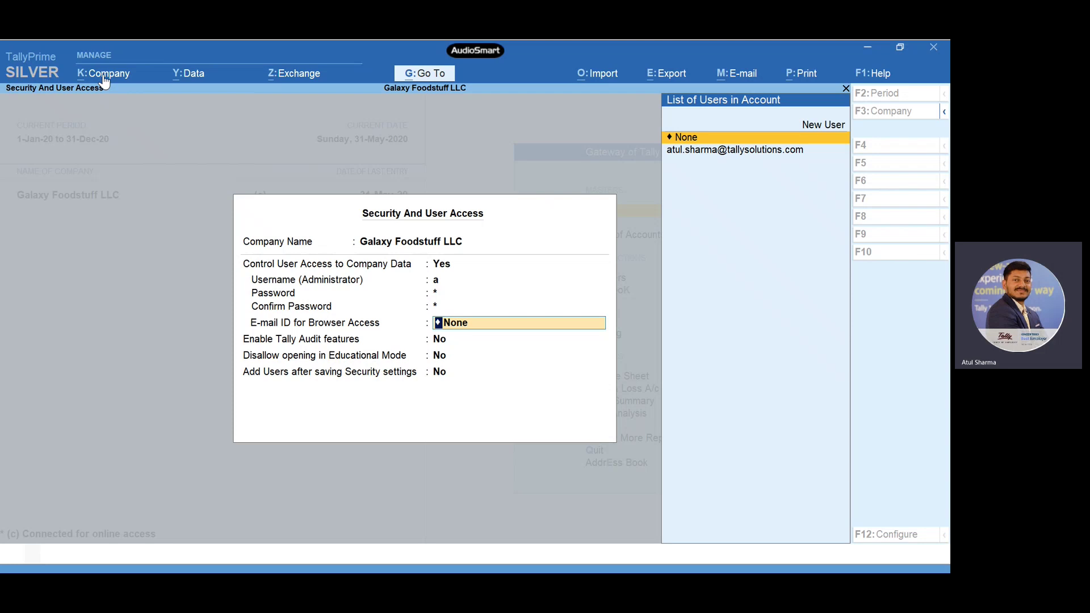
pyautogui.press('Return')
pyautogui.press('Return')
pyautogui.press('Return')
pyautogui.press('Return')
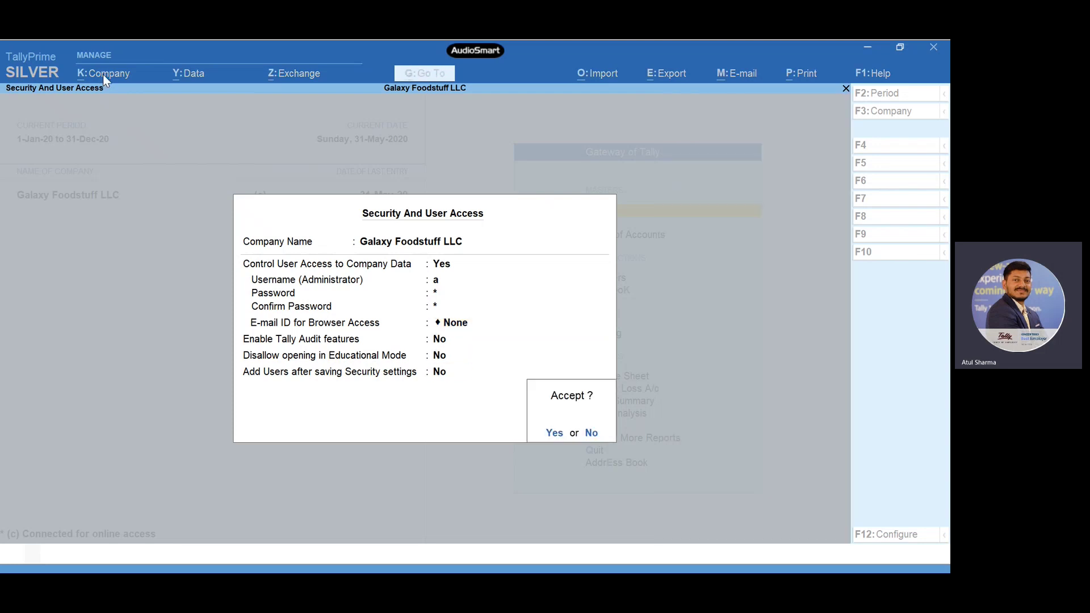
pyautogui.press('Return')
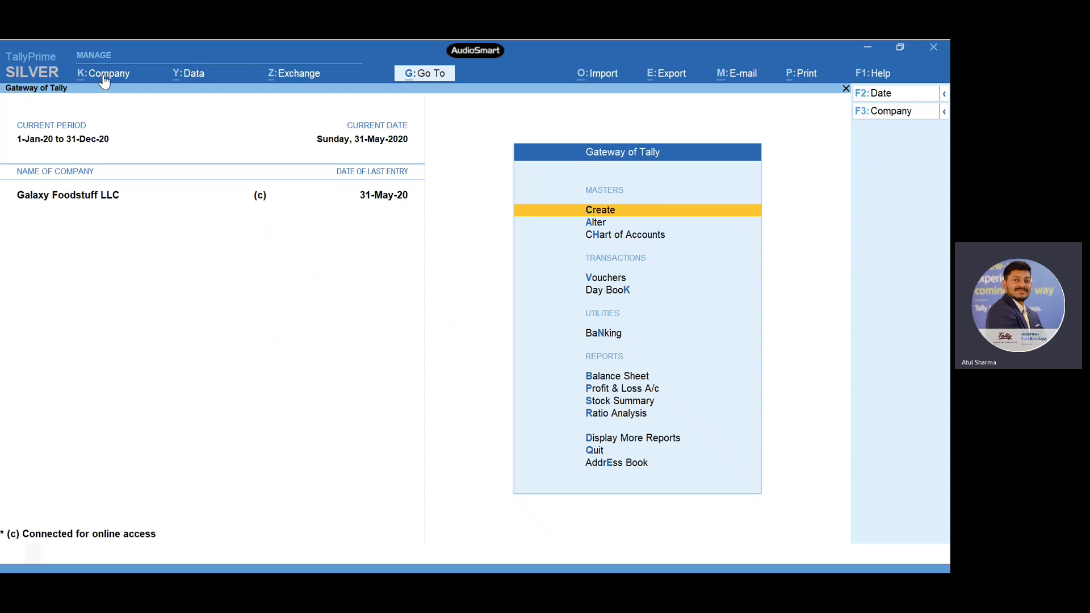
# - Open the Tally.NET User level from Company > User Roles' List of Security Levels for alteration
pyautogui.click(104, 76)
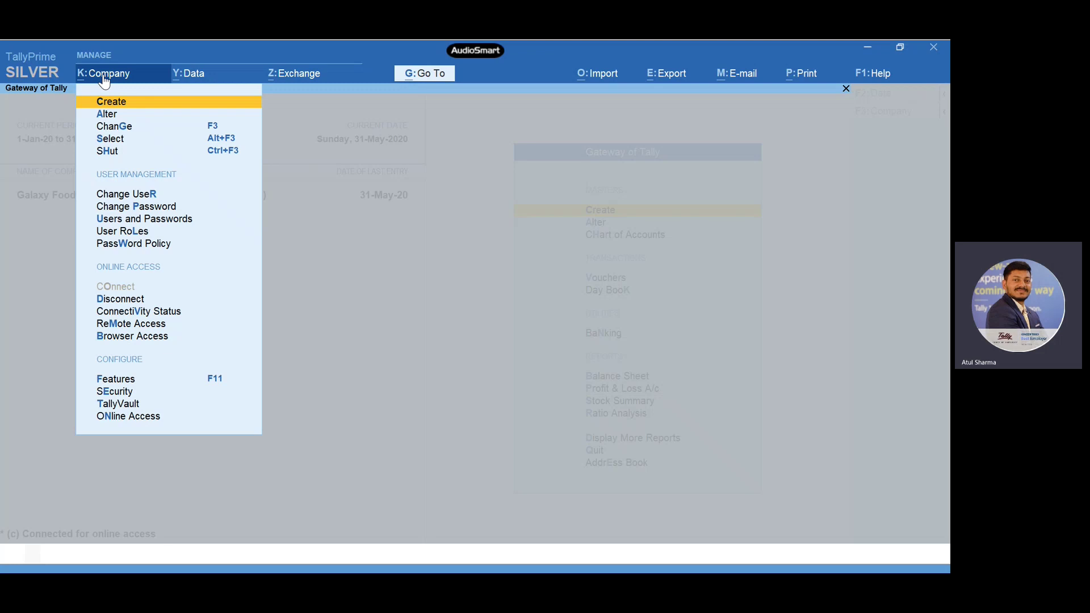
pyautogui.press('Down')
pyautogui.press('Down')
pyautogui.press('Down')
pyautogui.press('Down')
pyautogui.press('Down')
pyautogui.press('Down')
pyautogui.press('Down')
pyautogui.press('Down')
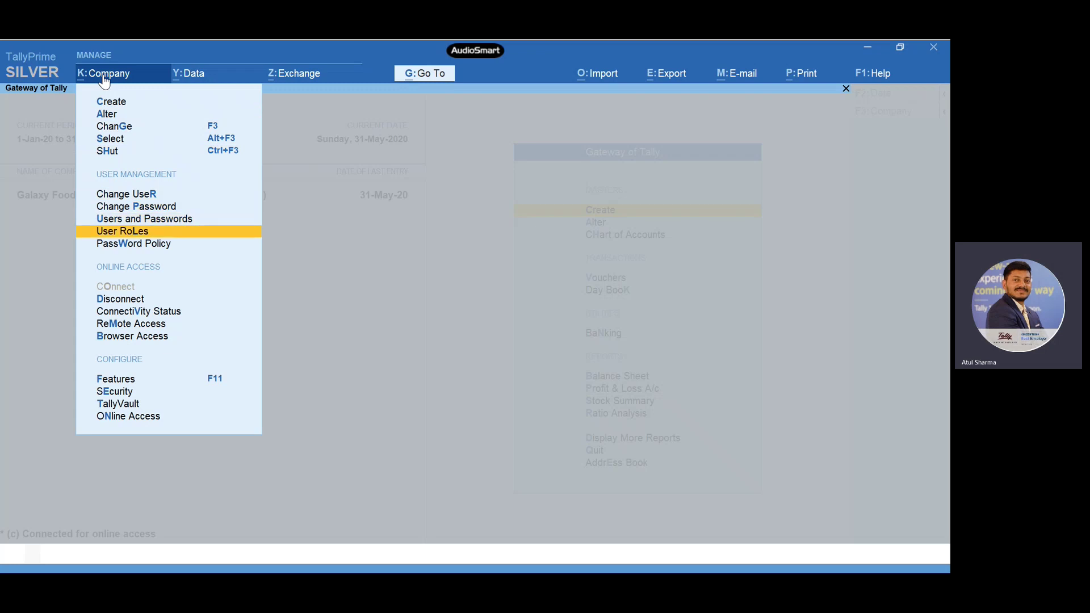
pyautogui.press('Return')
pyautogui.press('Down')
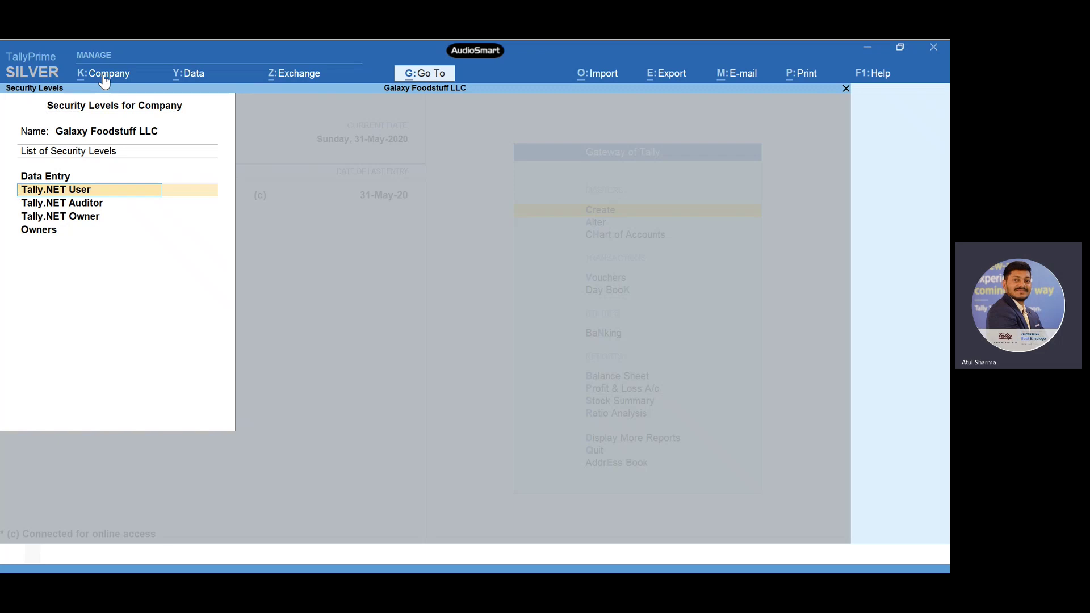
pyautogui.press('Return')
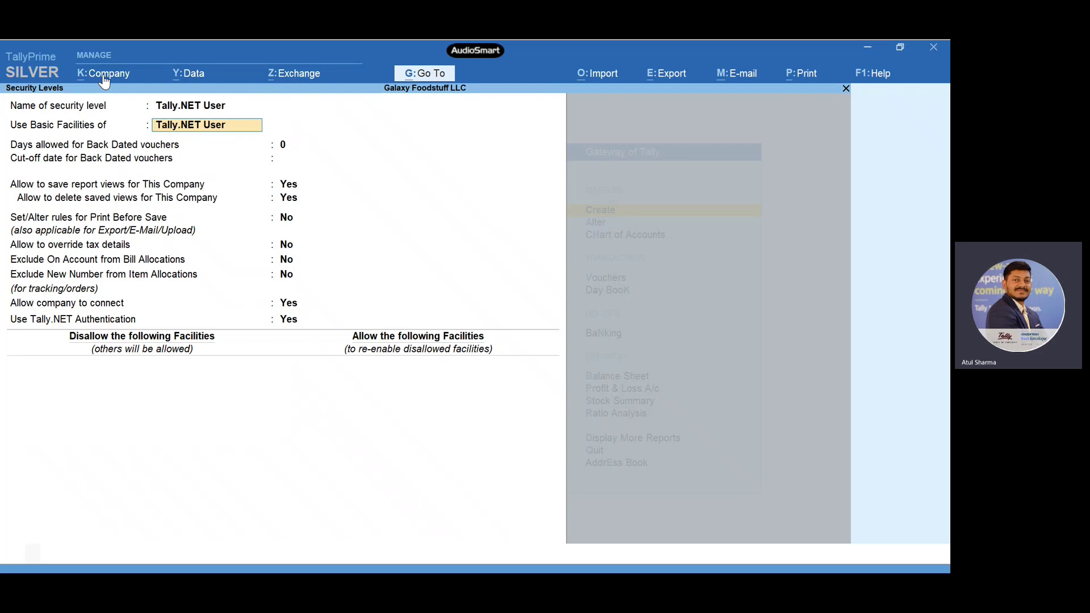
# - Base the level on Tally.NET User facilities, allowing company connection and Tally.NET Authentication
pyautogui.press('BackSpace')
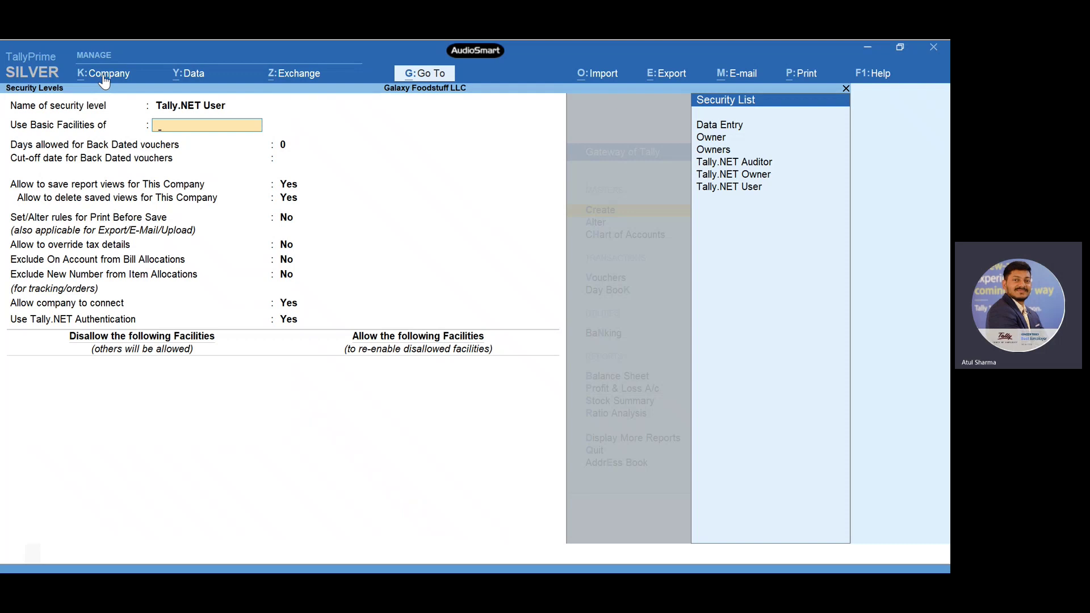
pyautogui.press('Down')
pyautogui.press('Down')
pyautogui.press('Down')
pyautogui.press('Down')
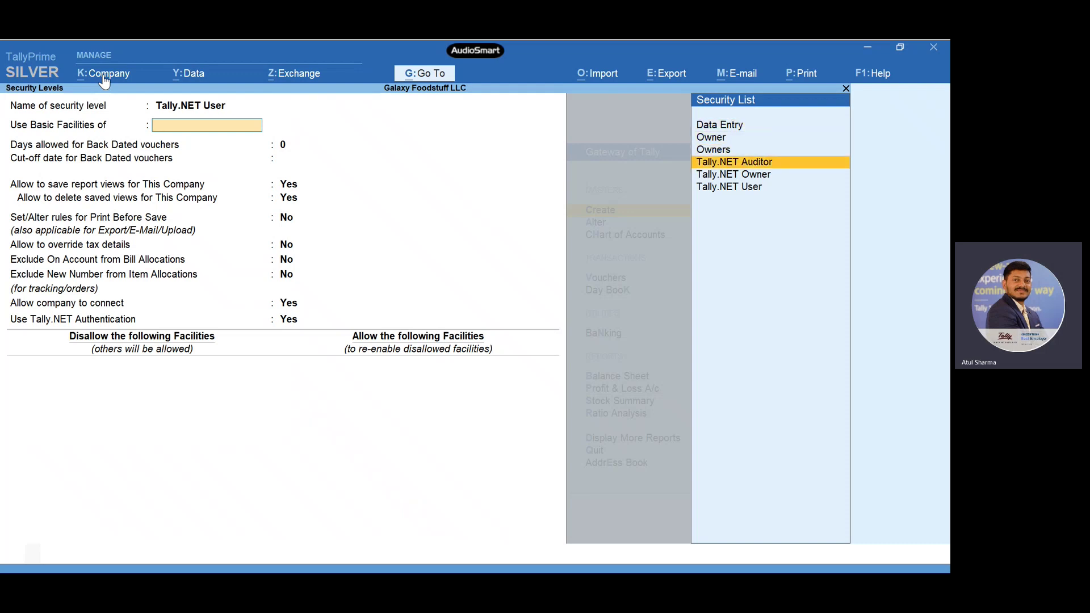
pyautogui.press('Down')
pyautogui.press('Down')
pyautogui.press('Return')
pyautogui.press('Return')
pyautogui.press('Return')
pyautogui.press('Return')
pyautogui.press('Return')
pyautogui.press('Return')
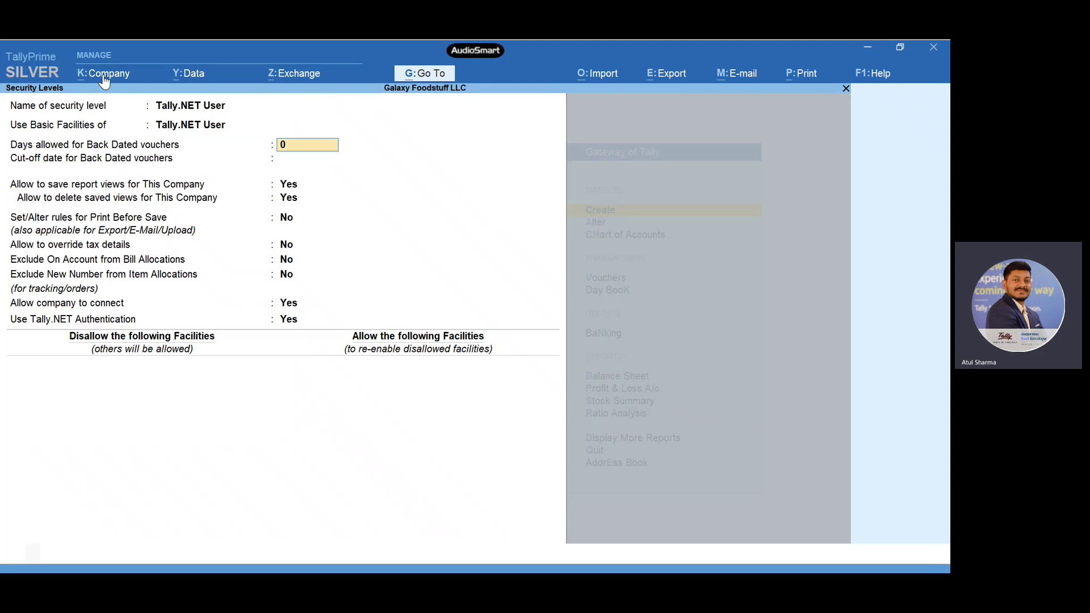
pyautogui.press('Return')
pyautogui.press('Return')
pyautogui.press('Return')
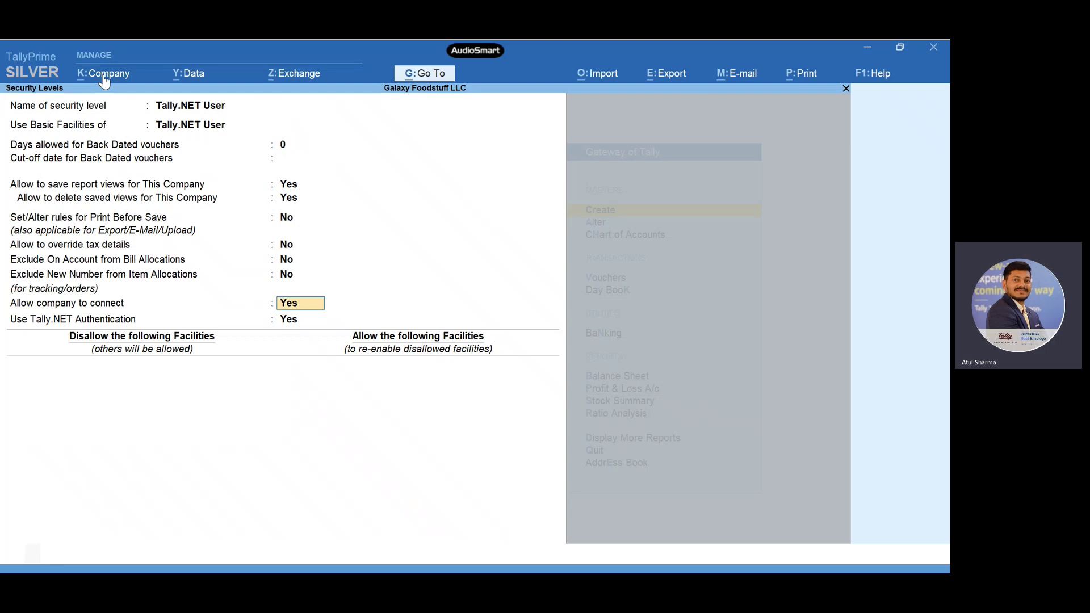
pyautogui.press('Return')
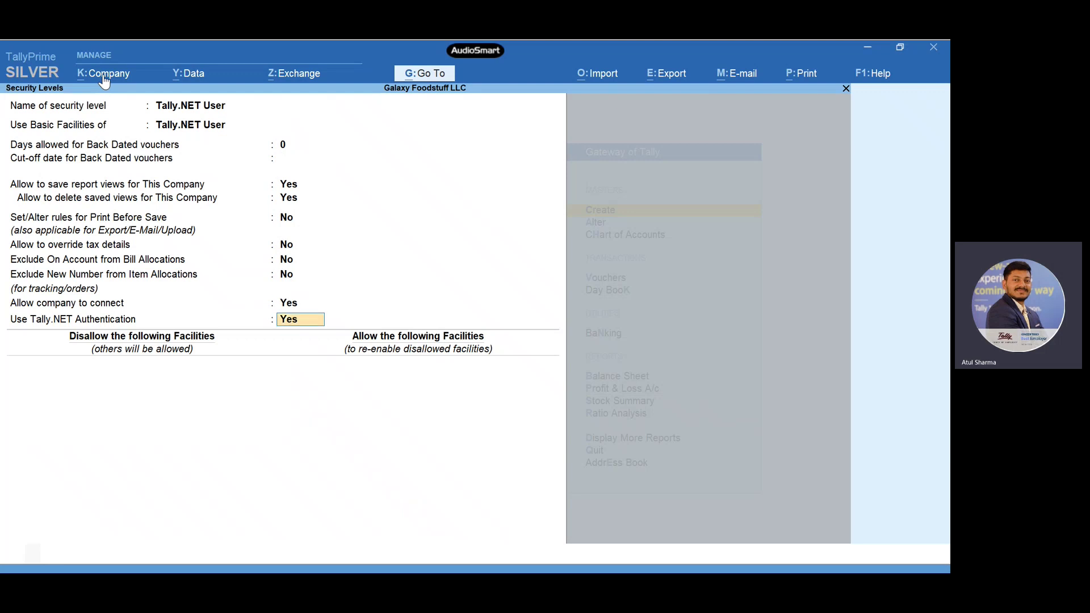
pyautogui.press('Return')
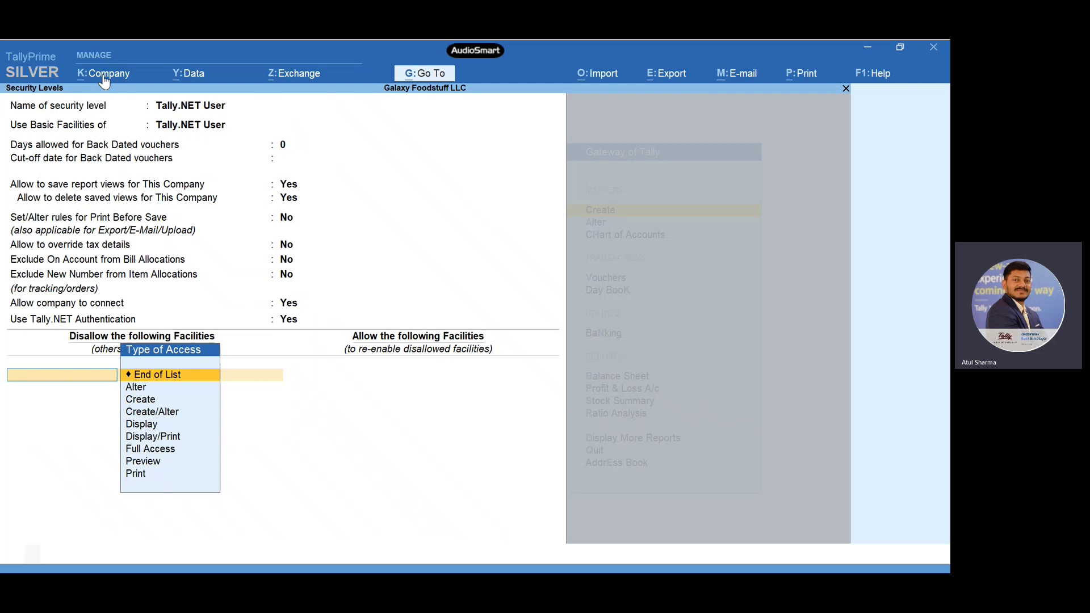
# - Set Disallow the following Facilities to End of List and accept the Tally.NET User level
pyautogui.press('Down')
pyautogui.press('Down')
pyautogui.press('Down')
pyautogui.press('Down')
pyautogui.press('Down')
pyautogui.press('Down')
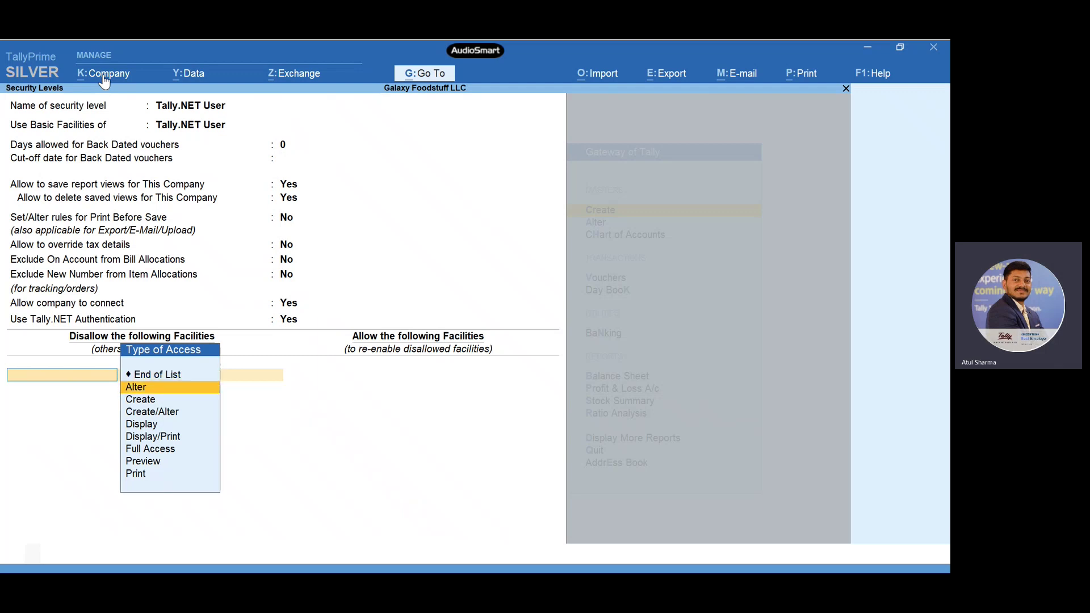
pyautogui.press('Return')
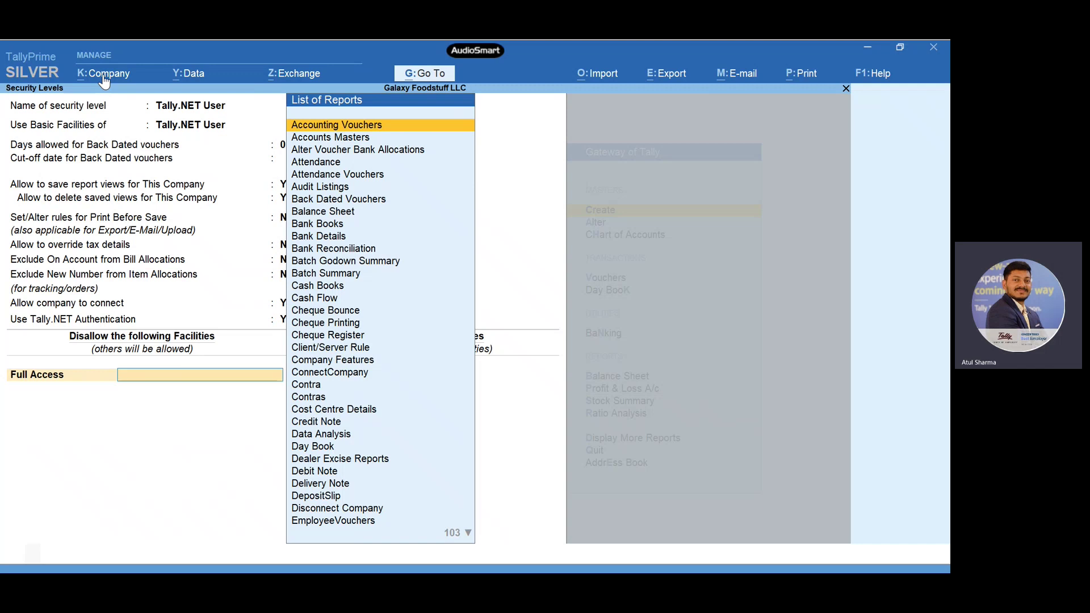
pyautogui.press('Escape')
pyautogui.press('Up')
pyautogui.press('Up')
pyautogui.press('Up')
pyautogui.press('Up')
pyautogui.press('Up')
pyautogui.press('Up')
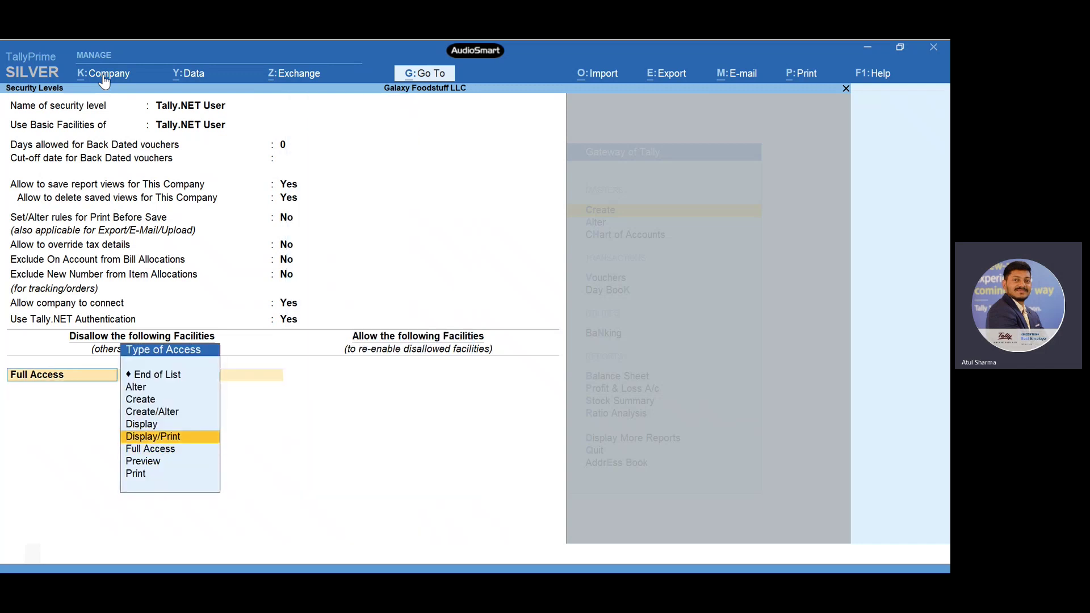
pyautogui.press('Return')
pyautogui.press('ctrl')
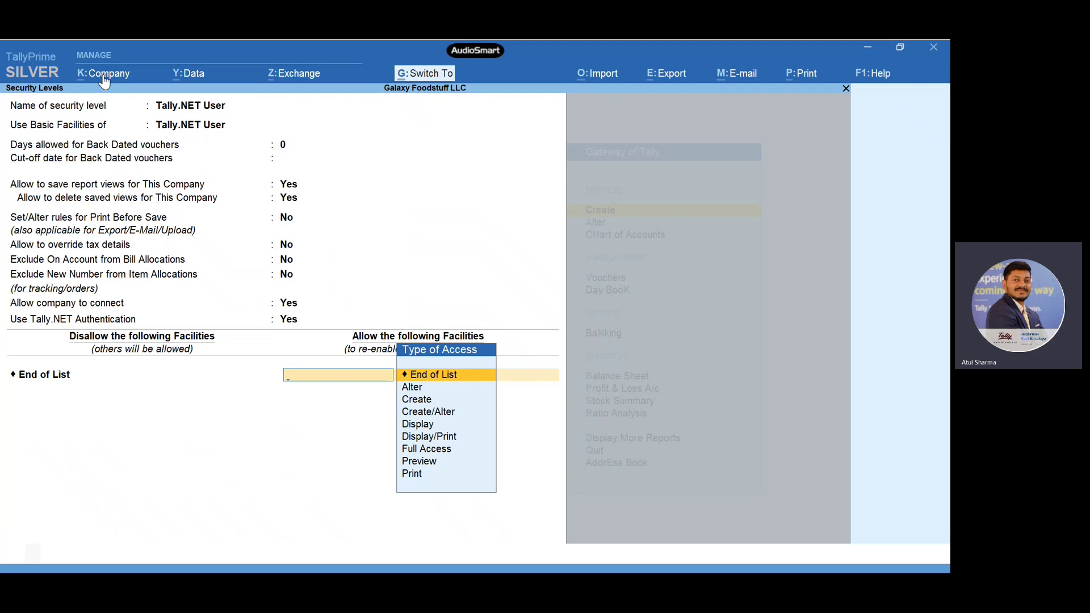
pyautogui.hotkey('ctrl', 'a')
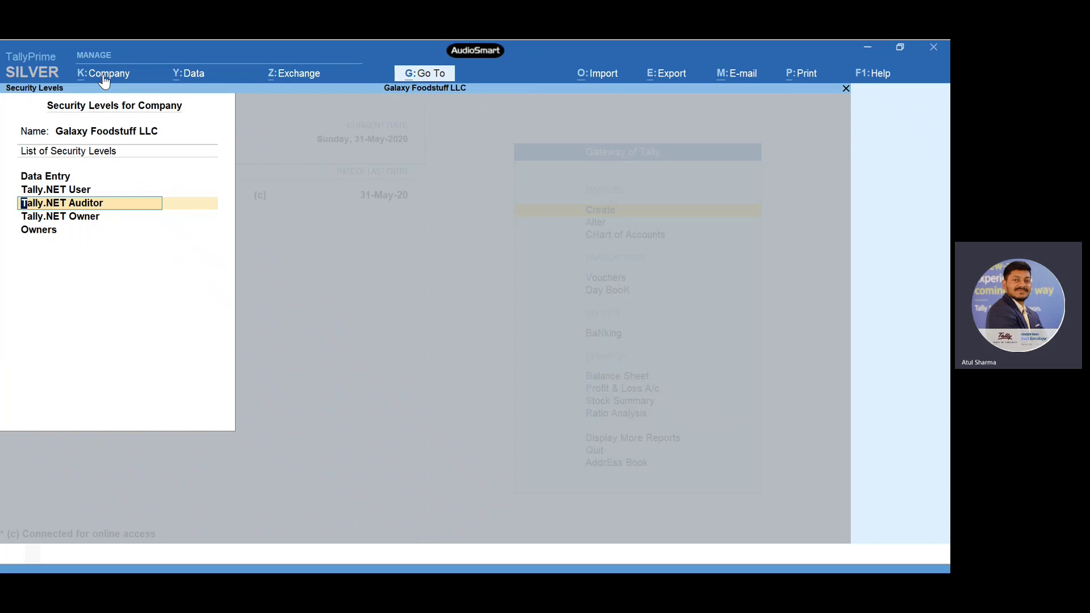
# - Return to Gateway of Tally and open Company > Users and Passwords to see the user list
pyautogui.hotkey('ctrl', 'a')
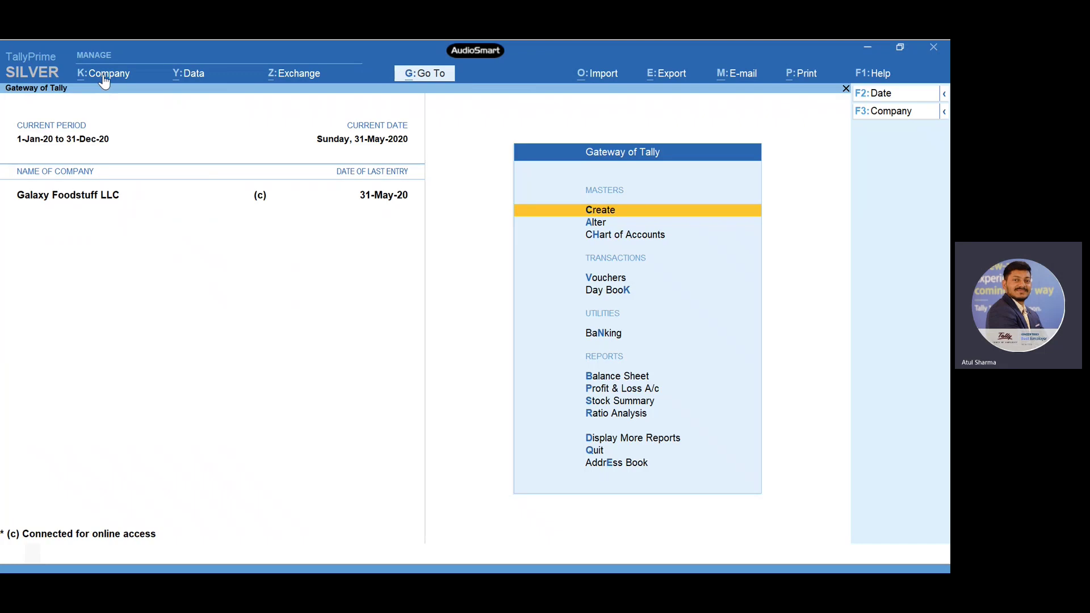
pyautogui.hotkey('alt', 'k')
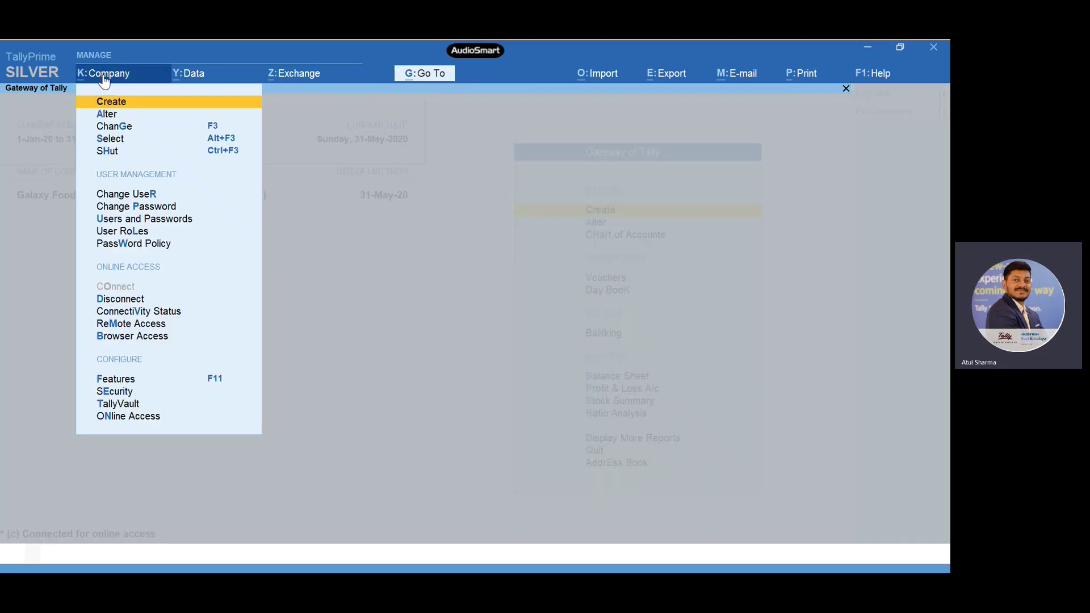
pyautogui.press('Down')
pyautogui.press('Down')
pyautogui.press('Down')
pyautogui.press('Down')
pyautogui.press('Down')
pyautogui.press('Down')
pyautogui.press('Down')
pyautogui.press('Down')
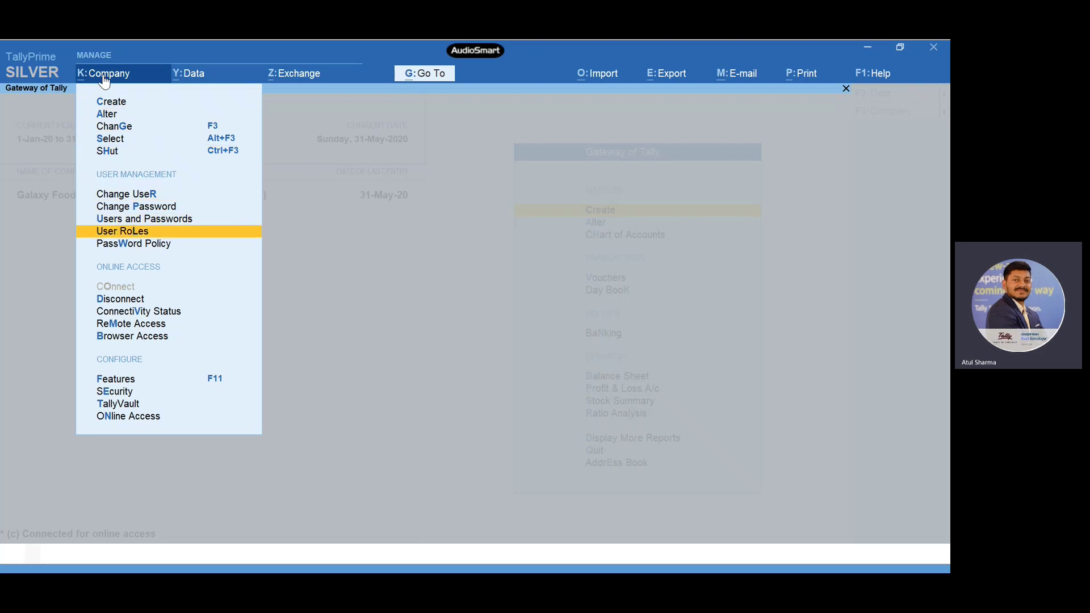
pyautogui.press('Up')
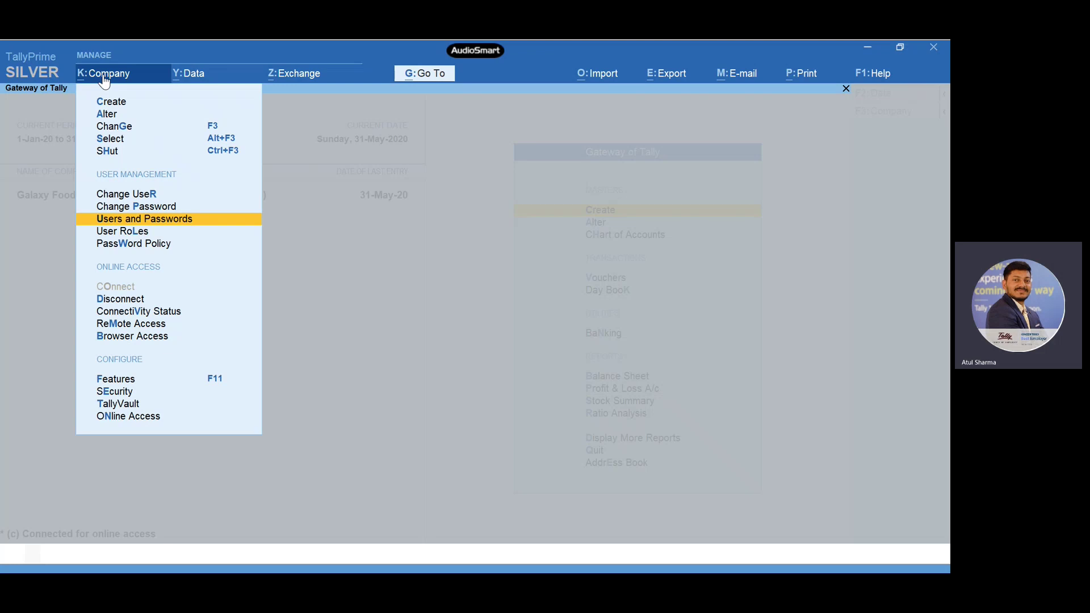
pyautogui.press('Return')
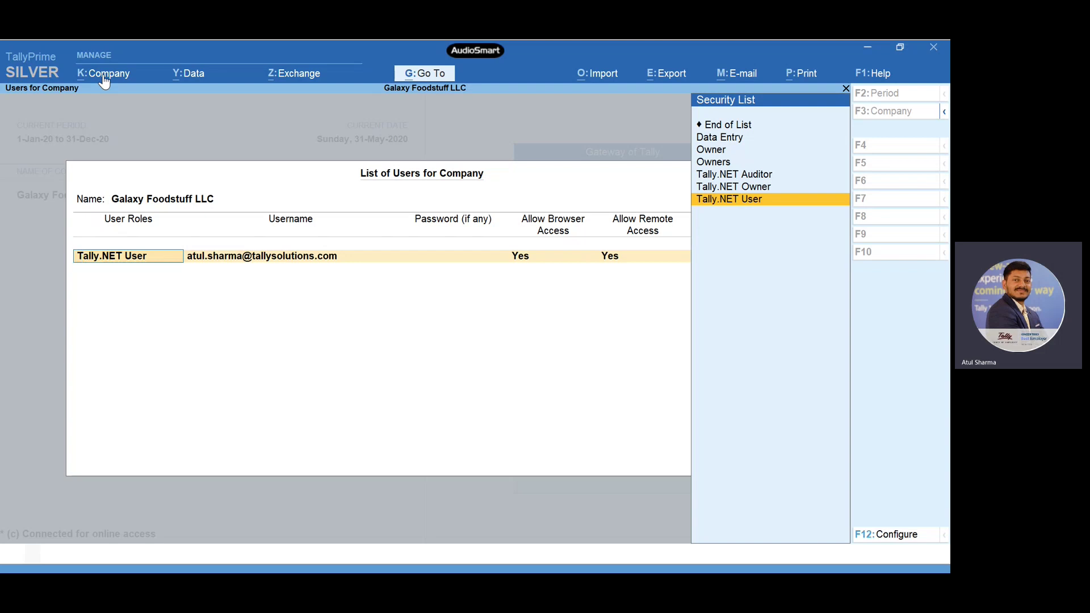
# - Add the account's e-mail user as a Tally.NET User with Allow Browser and Remote Access set to Yes
pyautogui.press('Return')
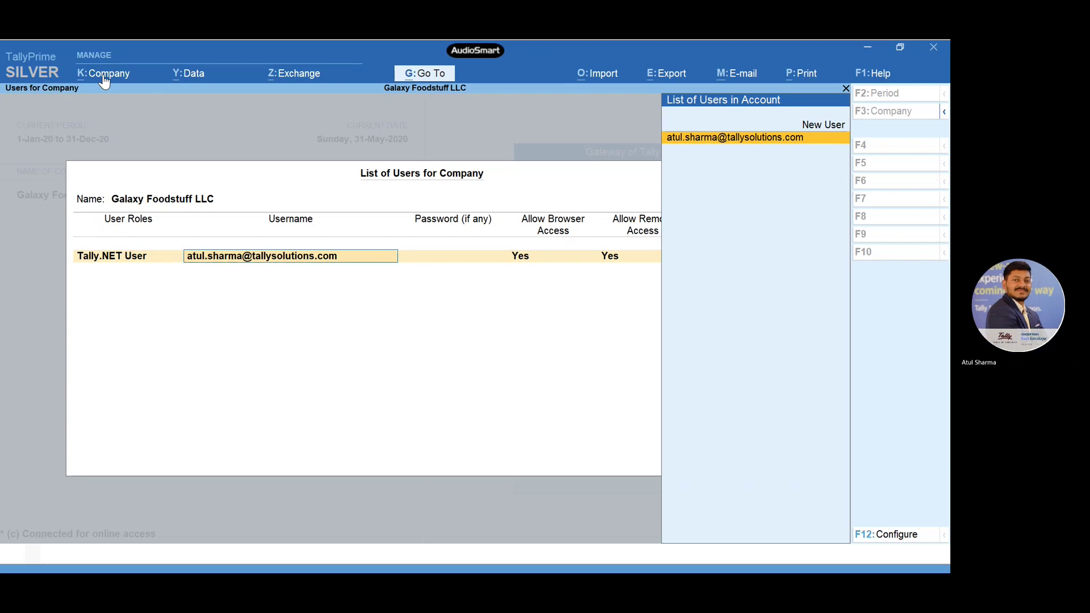
pyautogui.press('Up')
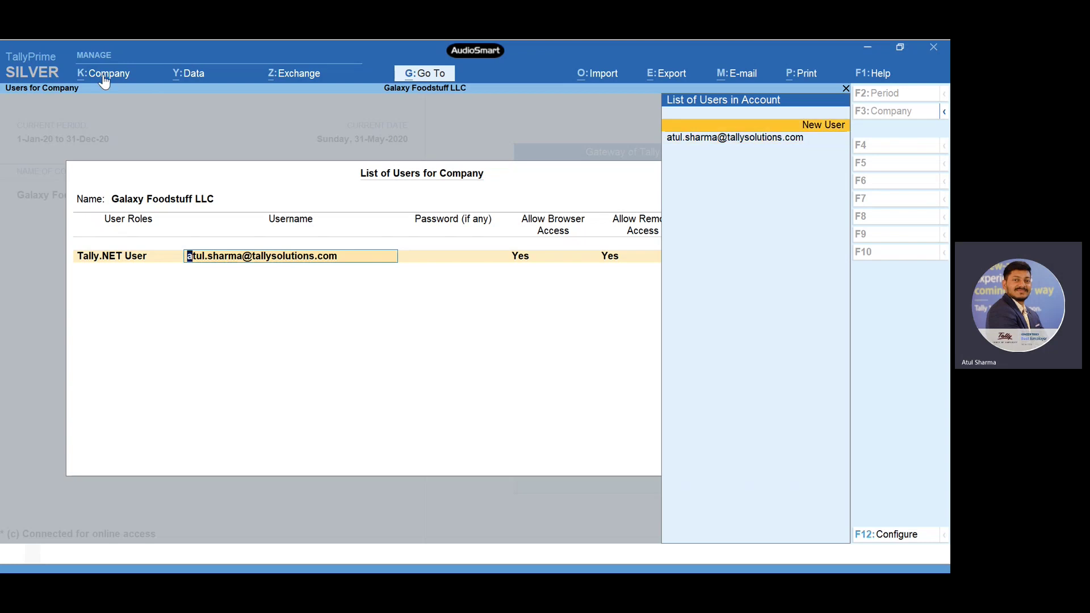
pyautogui.press('Return')
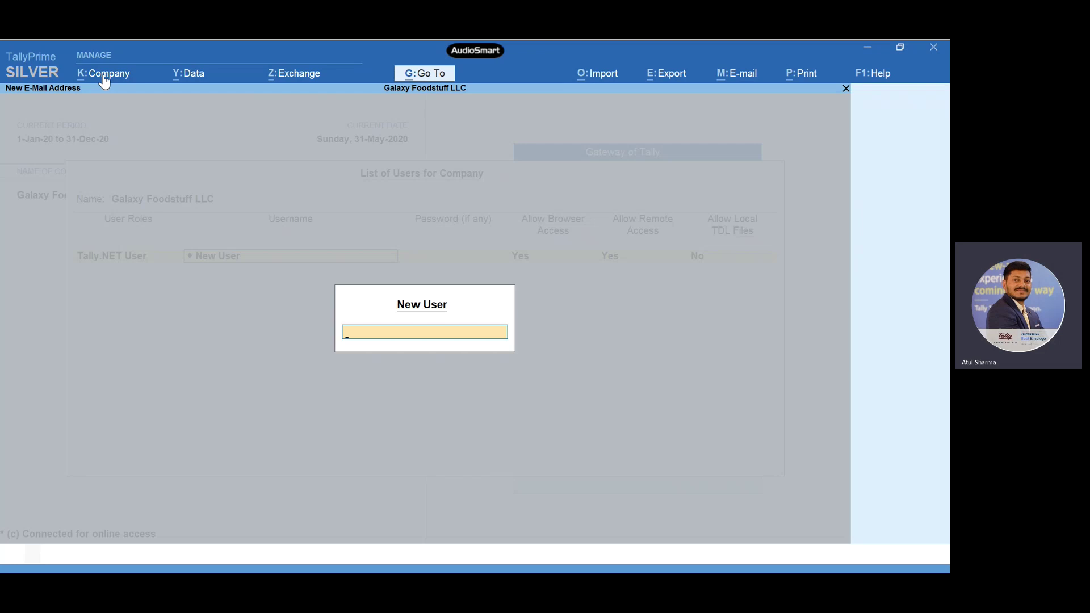
pyautogui.press('Escape')
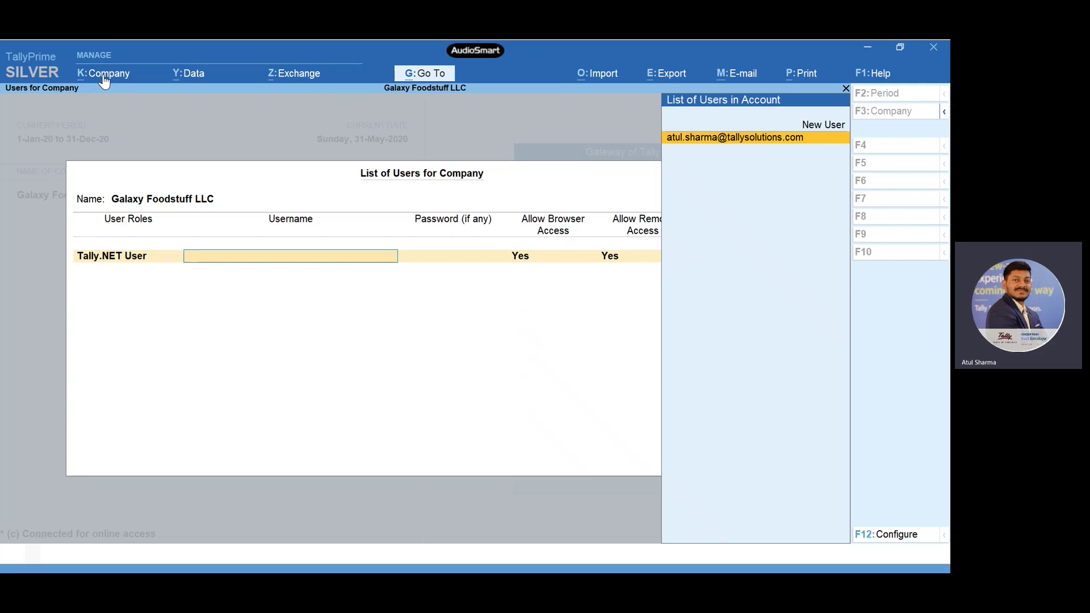
pyautogui.press('Return')
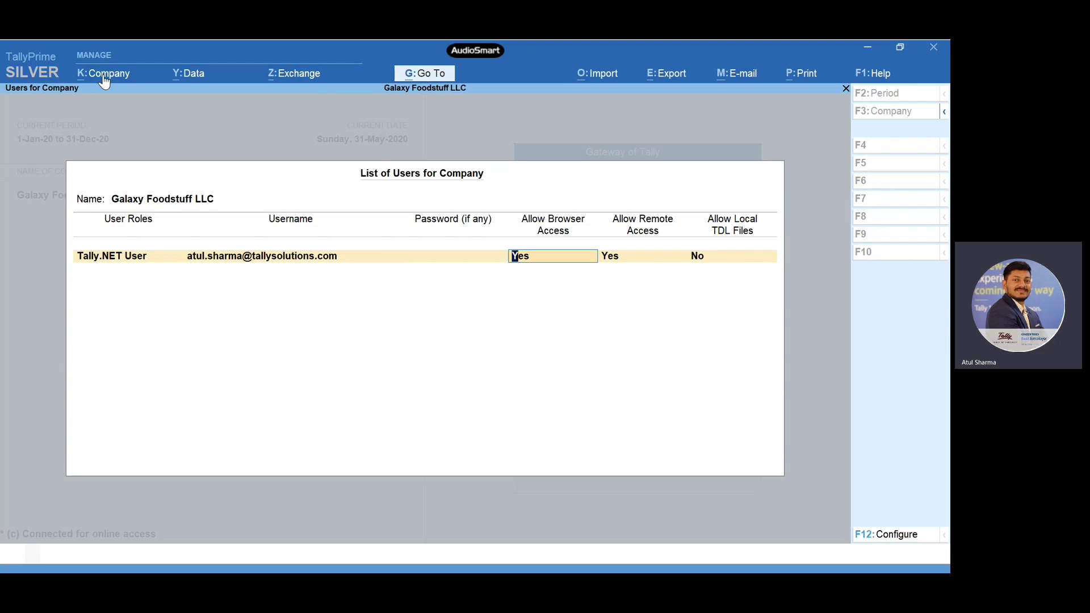
pyautogui.press('Return')
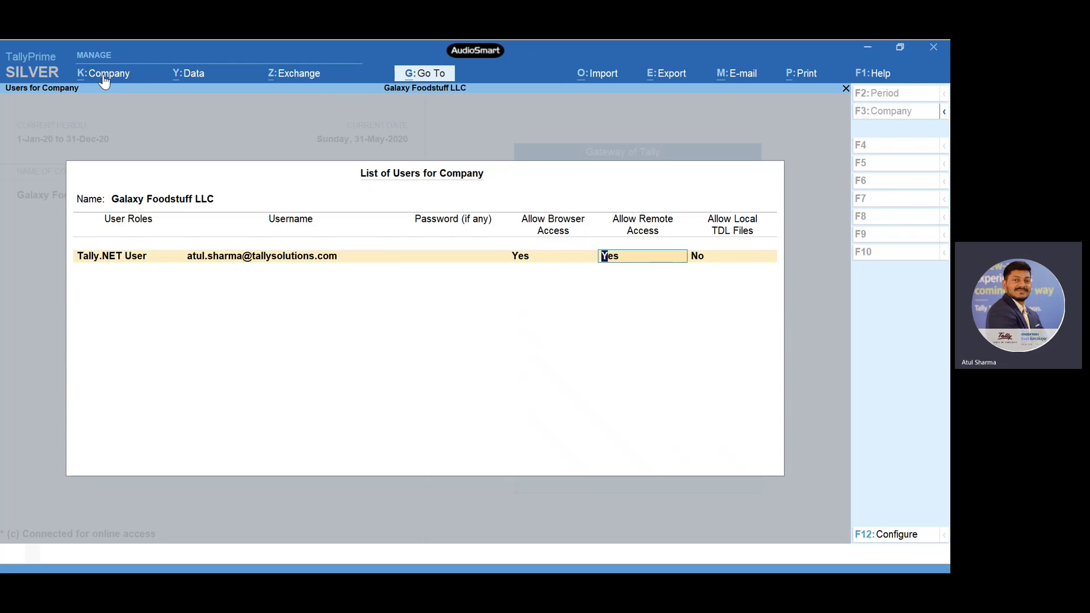
pyautogui.press('BackSpace')
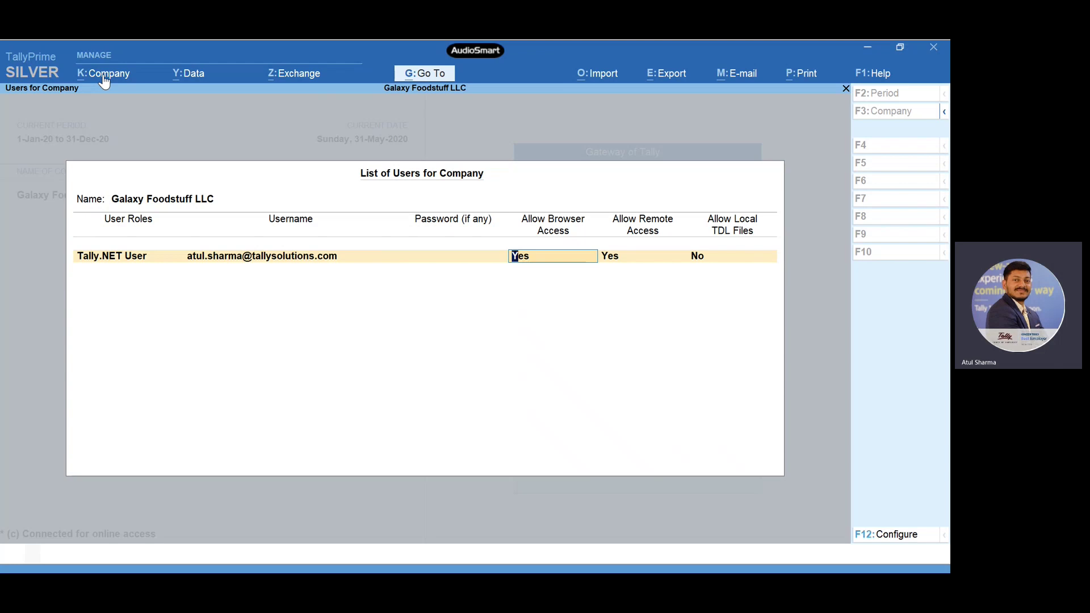
pyautogui.press('Return')
pyautogui.press('Return')
pyautogui.press('Return')
pyautogui.press('Return')
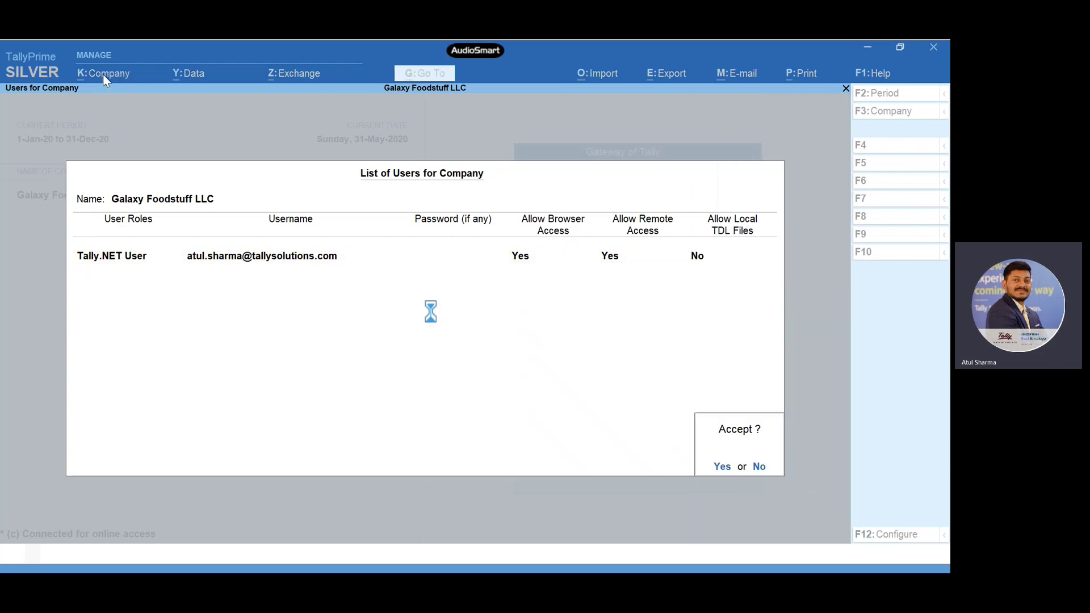
pyautogui.press('Return')
pyautogui.click(104, 74)
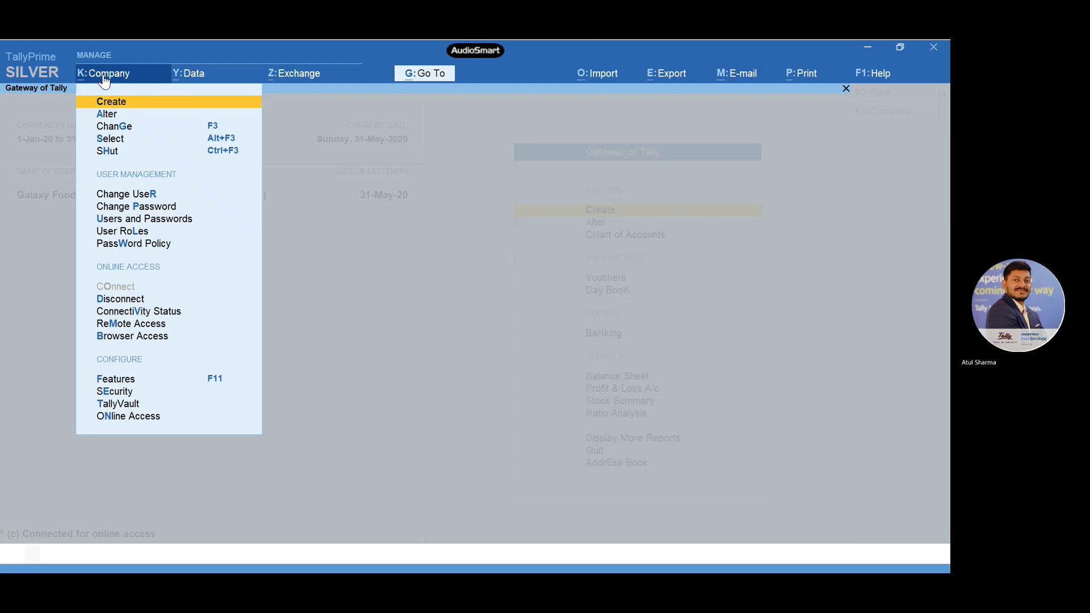
pyautogui.press('Down')
pyautogui.press('Down')
pyautogui.press('Down')
pyautogui.press('Down')
pyautogui.press('Down')
pyautogui.press('Down')
pyautogui.press('Down')
pyautogui.press('Down')
pyautogui.press('Down')
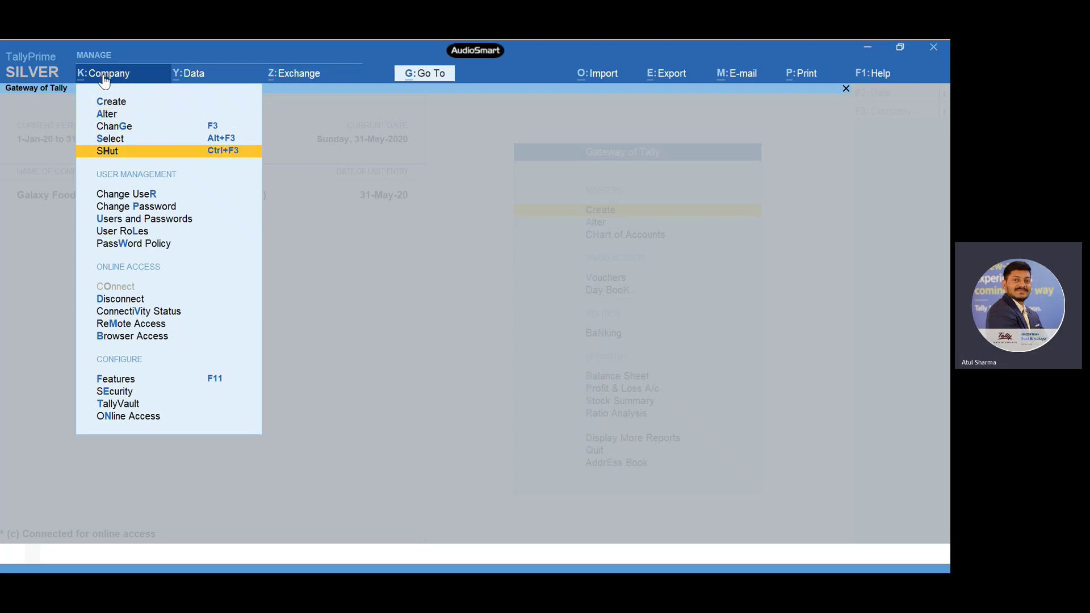
# - Disconnect Galaxy Foodstuff LLC from online access via Company > Disconnect
pyautogui.press('Down')
pyautogui.press('Down')
pyautogui.press('Down')
pyautogui.press('Down')
pyautogui.press('Down')
pyautogui.press('Down')
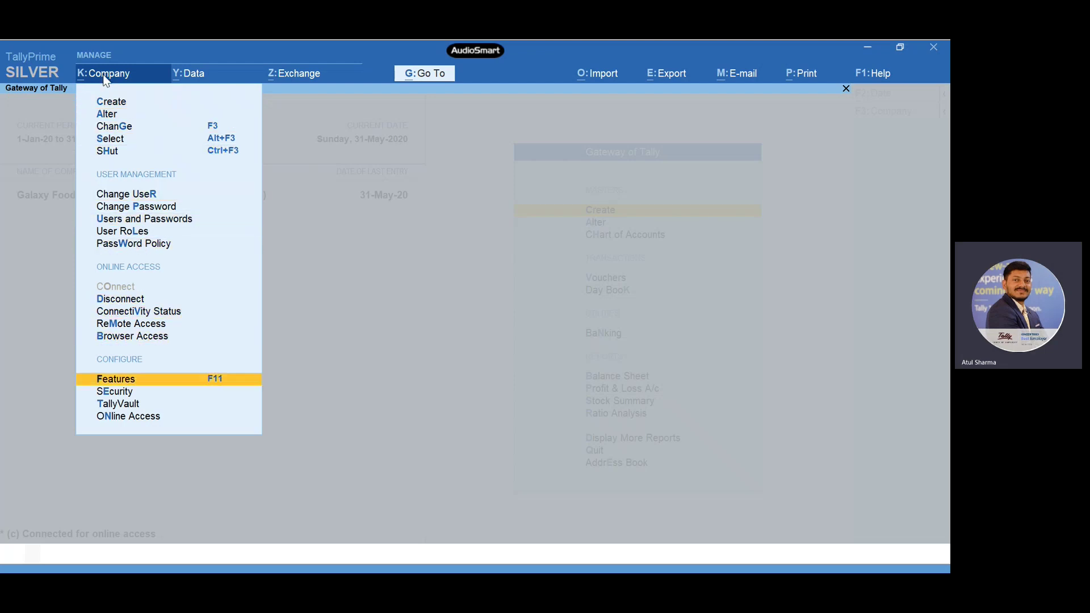
pyautogui.press('Up')
pyautogui.press('Up')
pyautogui.press('Up')
pyautogui.press('Up')
pyautogui.press('Up')
pyautogui.press('Up')
pyautogui.press('Up')
pyautogui.press('Up')
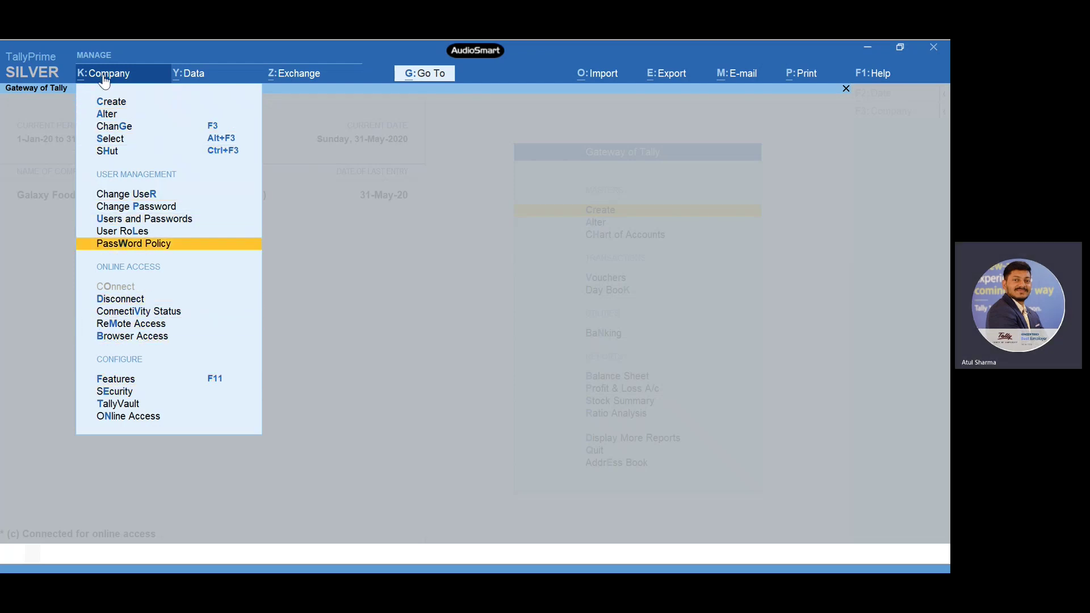
pyautogui.press('Down')
pyautogui.press('Up')
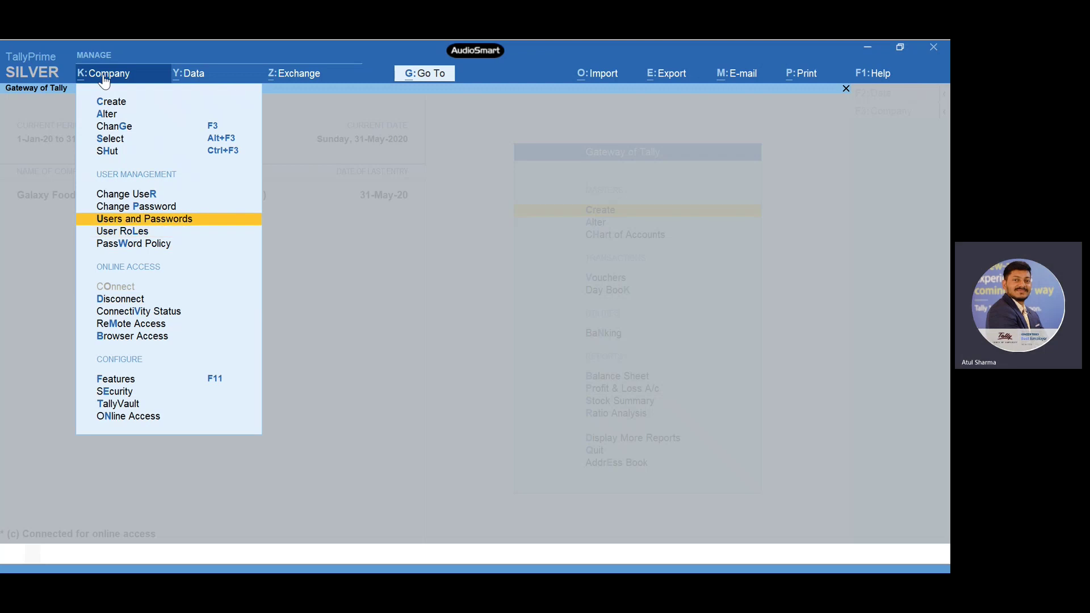
pyautogui.press('Down')
pyautogui.press('Down')
pyautogui.press('Down')
pyautogui.press('Down')
pyautogui.press('Up')
pyautogui.press('Return')
pyautogui.press('Return')
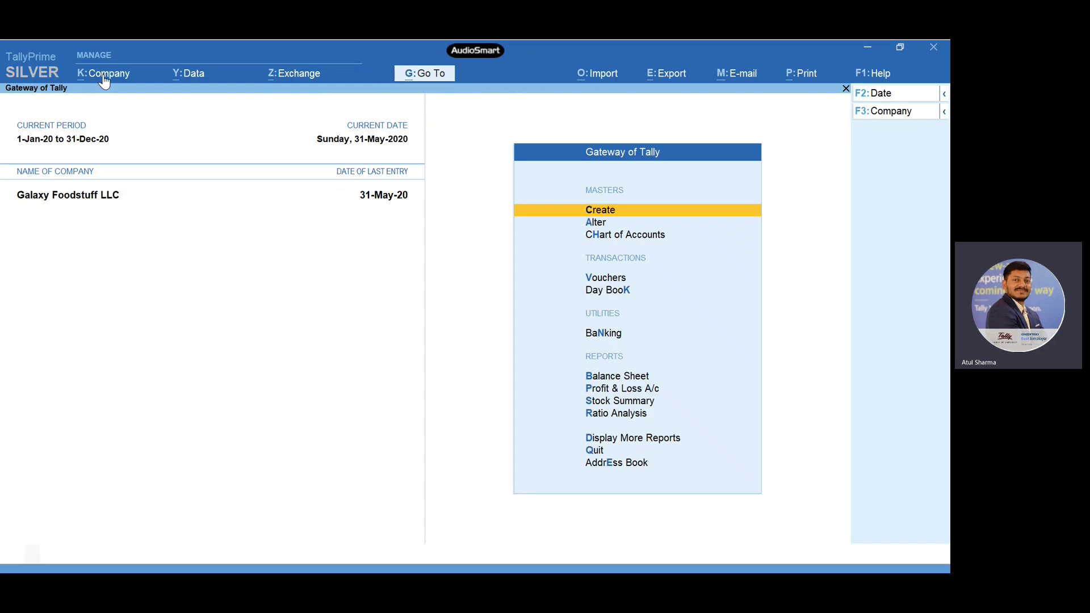
# - Reconnect Galaxy Foodstuff LLC through Company > Connect so it shows as connected
pyautogui.click(104, 74)
pyautogui.press('Down')
pyautogui.press('Down')
pyautogui.press('Down')
pyautogui.press('Down')
pyautogui.press('Down')
pyautogui.press('Down')
pyautogui.press('Down')
pyautogui.press('Down')
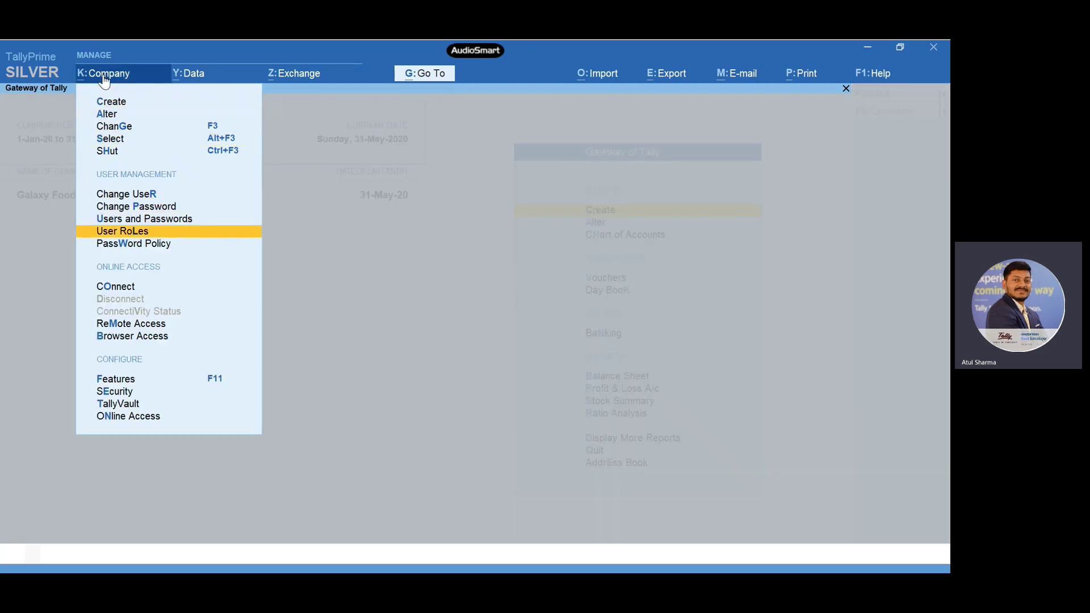
pyautogui.press('Down')
pyautogui.press('Down')
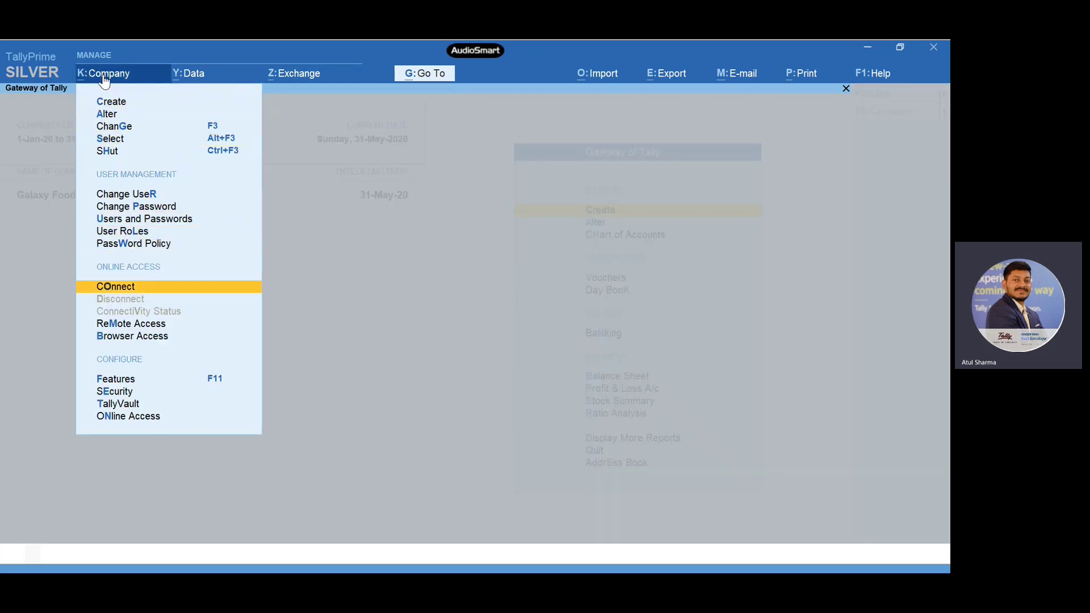
pyautogui.press('Return')
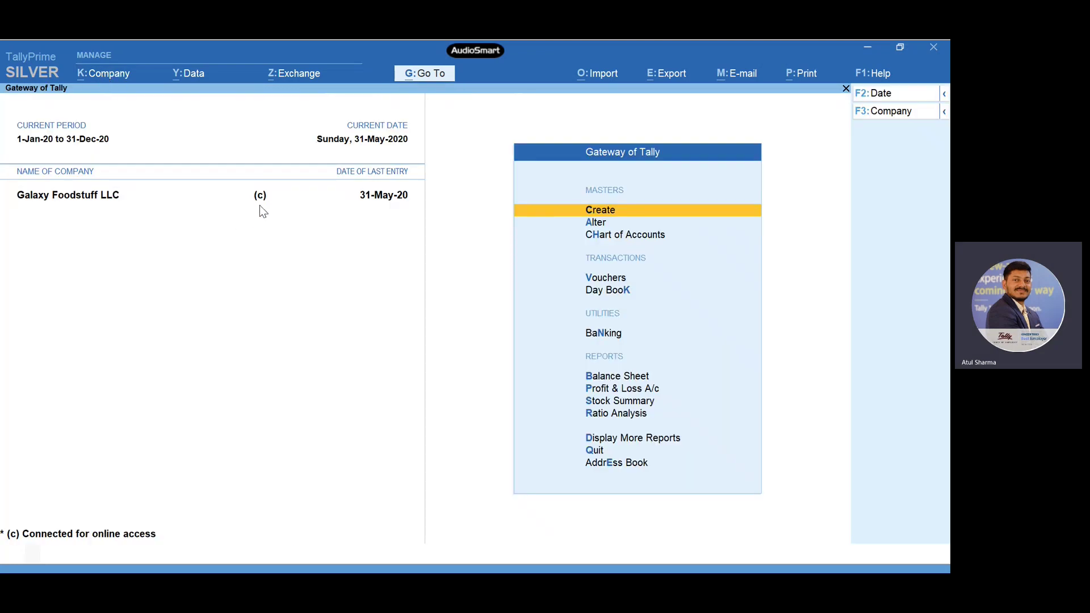
pyautogui.click(109, 73)
pyautogui.press('Down')
pyautogui.press('Down')
pyautogui.press('Down')
pyautogui.press('Down')
pyautogui.press('Down')
pyautogui.press('Down')
pyautogui.press('Down')
pyautogui.press('Down')
pyautogui.press('Down')
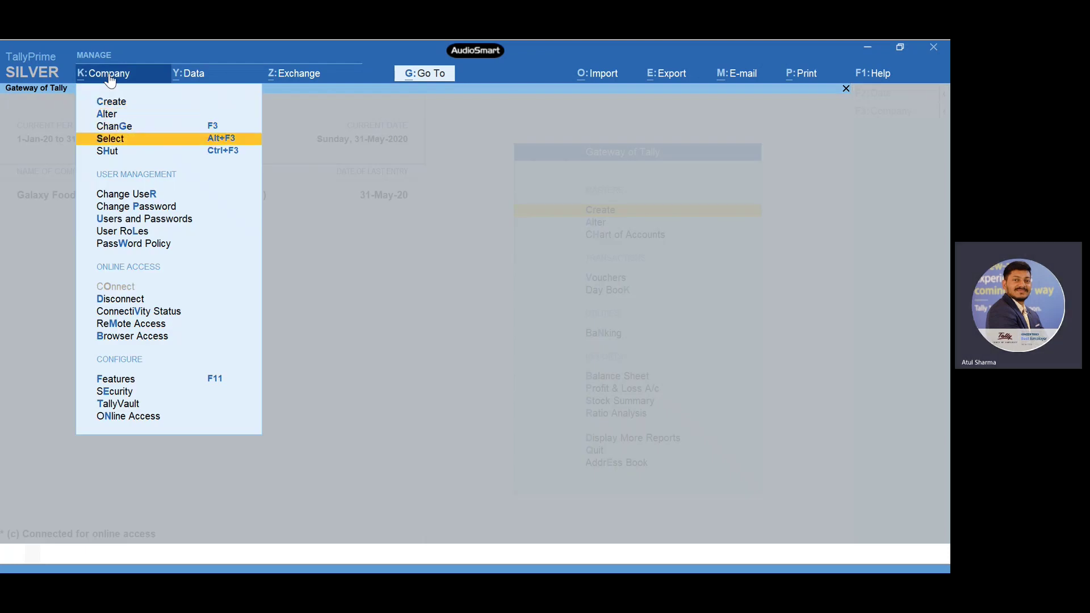
pyautogui.press('Down')
pyautogui.press('Down')
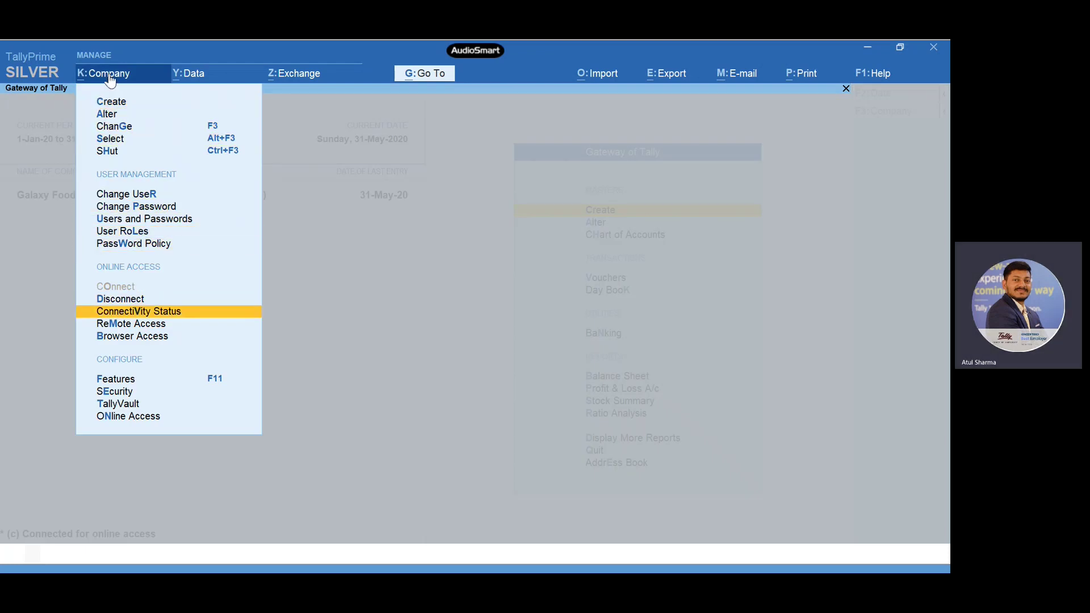
pyautogui.press('Return')
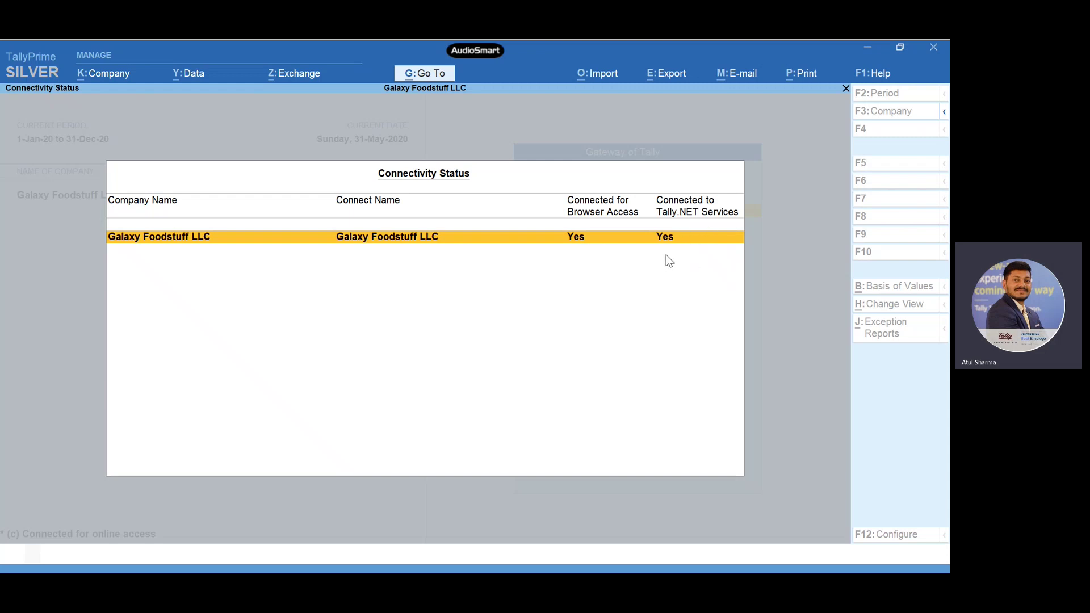
pyautogui.press('Escape')
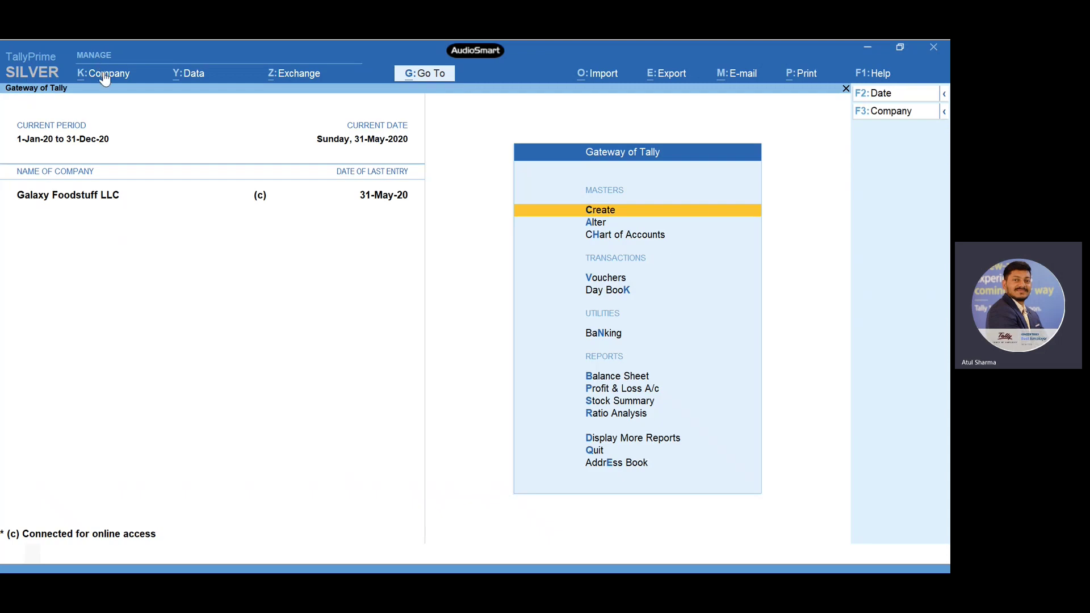
# - Check Enable Browser Access and Enable Tally.NET Services are Yes in company Features, then accept
pyautogui.click(105, 76)
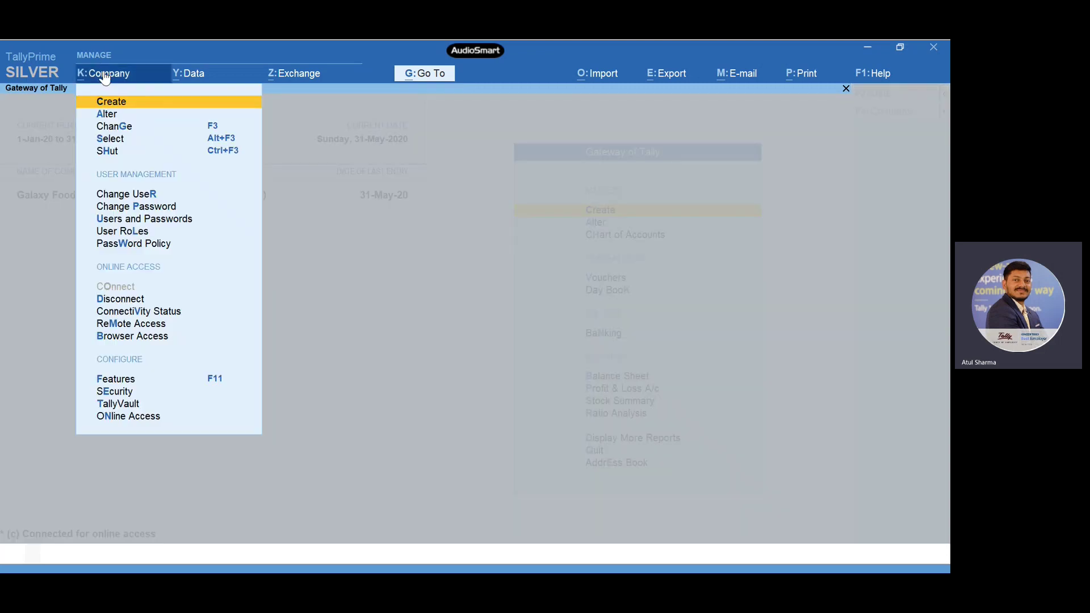
pyautogui.press('Down')
pyautogui.press('Down')
pyautogui.press('Down')
pyautogui.press('Down')
pyautogui.press('Down')
pyautogui.press('Down')
pyautogui.press('Down')
pyautogui.press('Down')
pyautogui.press('Down')
pyautogui.press('Down')
pyautogui.press('Down')
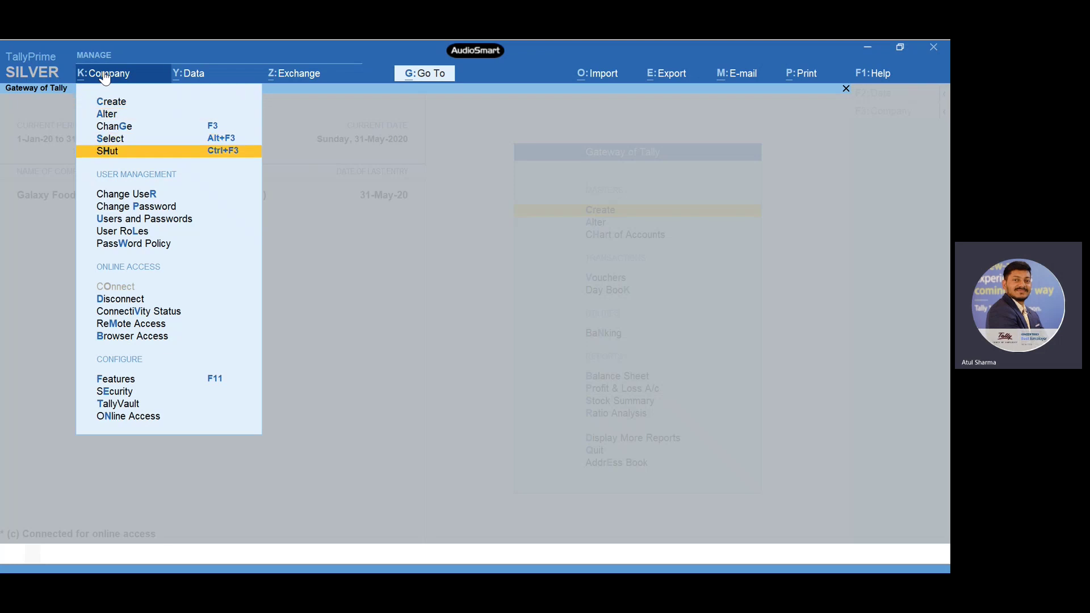
pyautogui.press('Down')
pyautogui.press('Down')
pyautogui.press('Down')
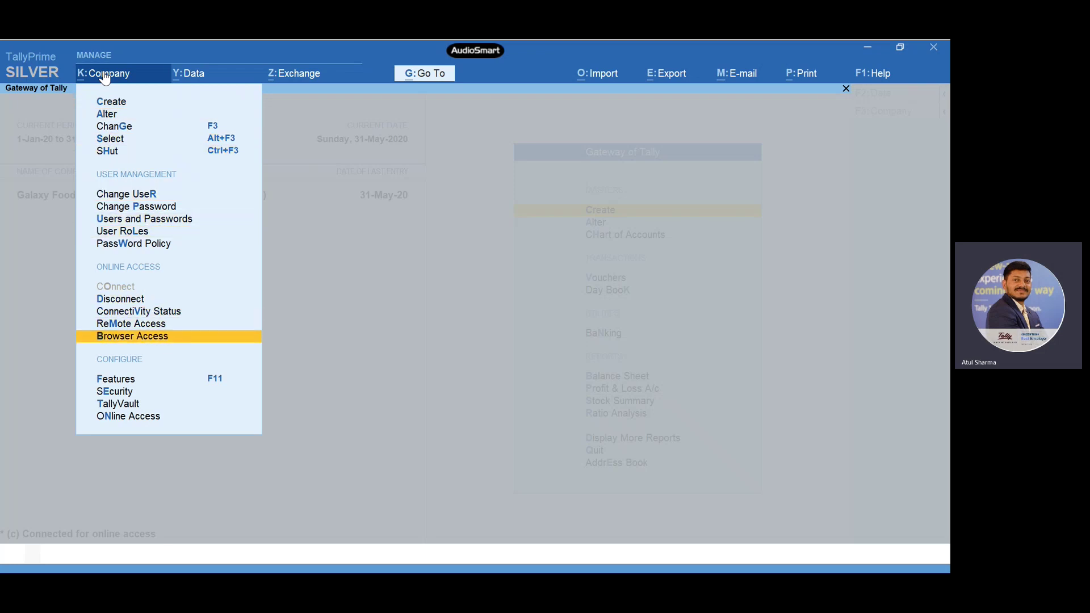
pyautogui.press('Return')
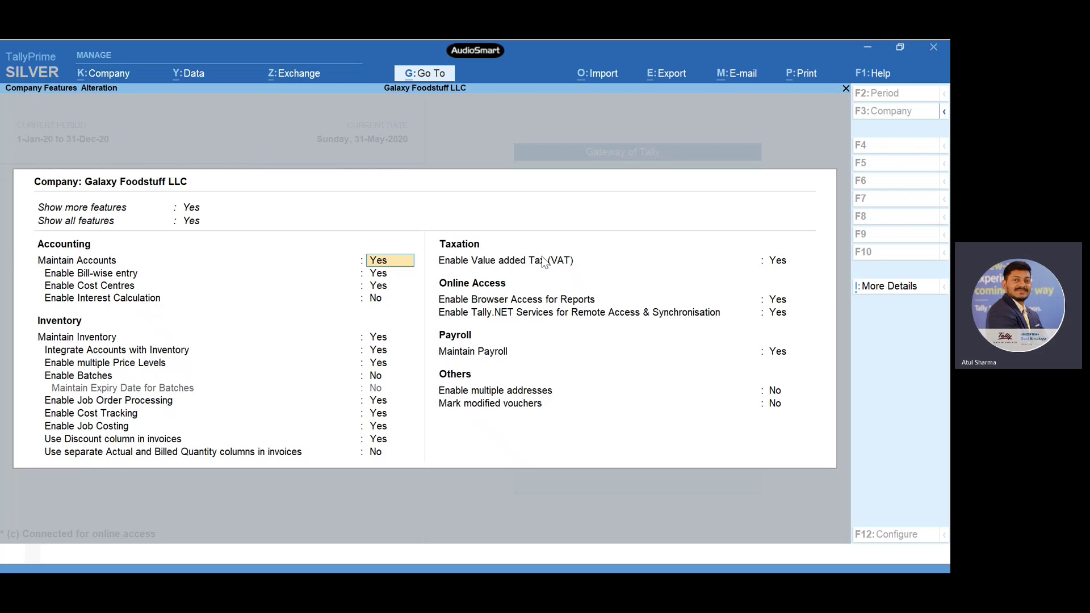
pyautogui.click(760, 305)
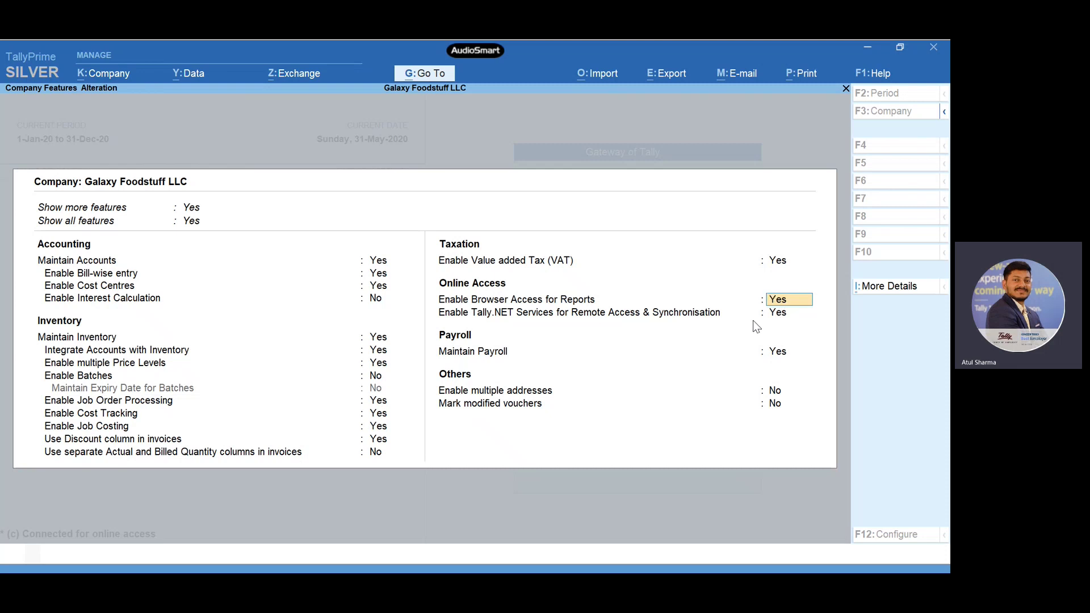
pyautogui.press('Return')
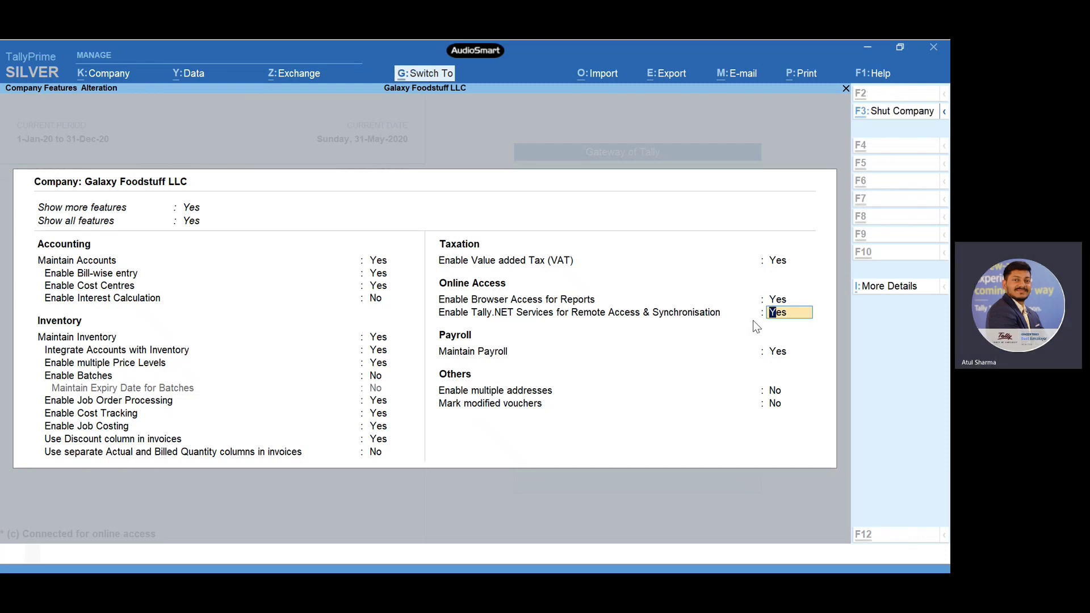
pyautogui.hotkey('ctrl', 'a')
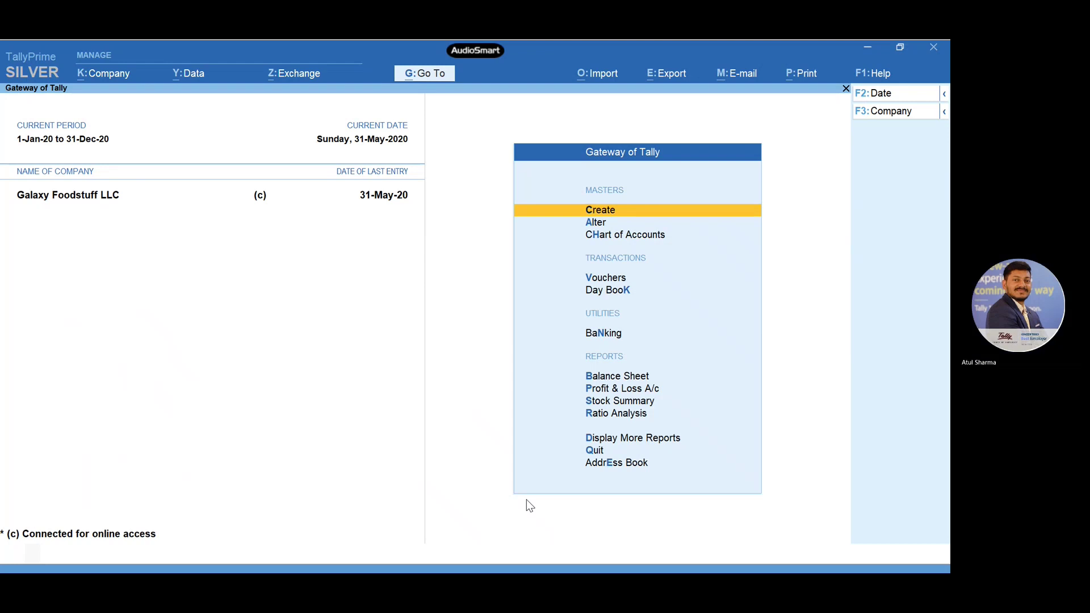
pyautogui.press('super')
# - Search Windows for 'tall' and launch TallyPrime from the results
pyautogui.write('tall')
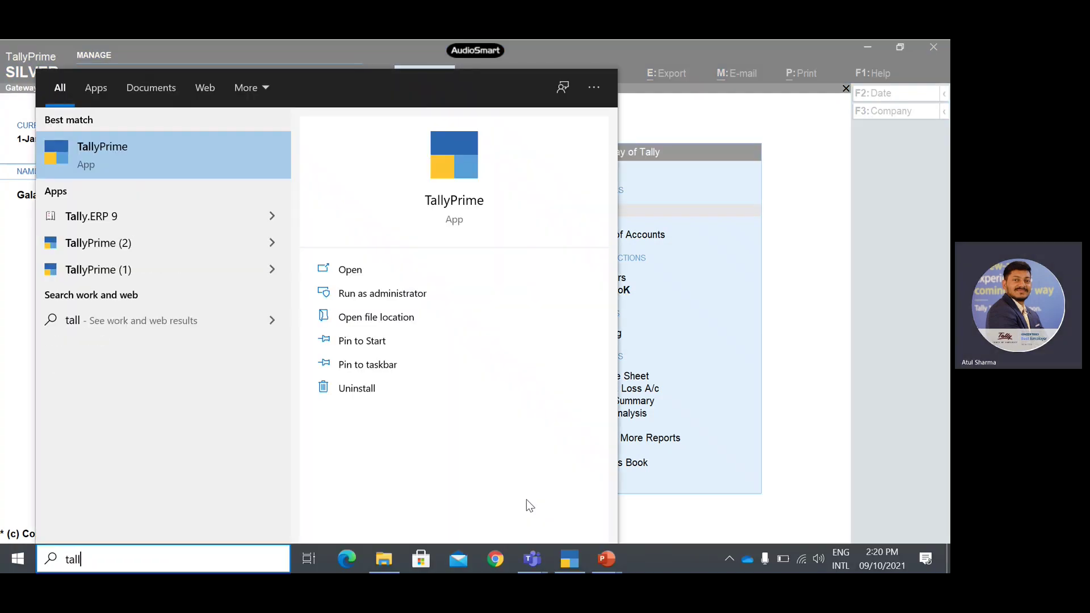
pyautogui.press('Return')
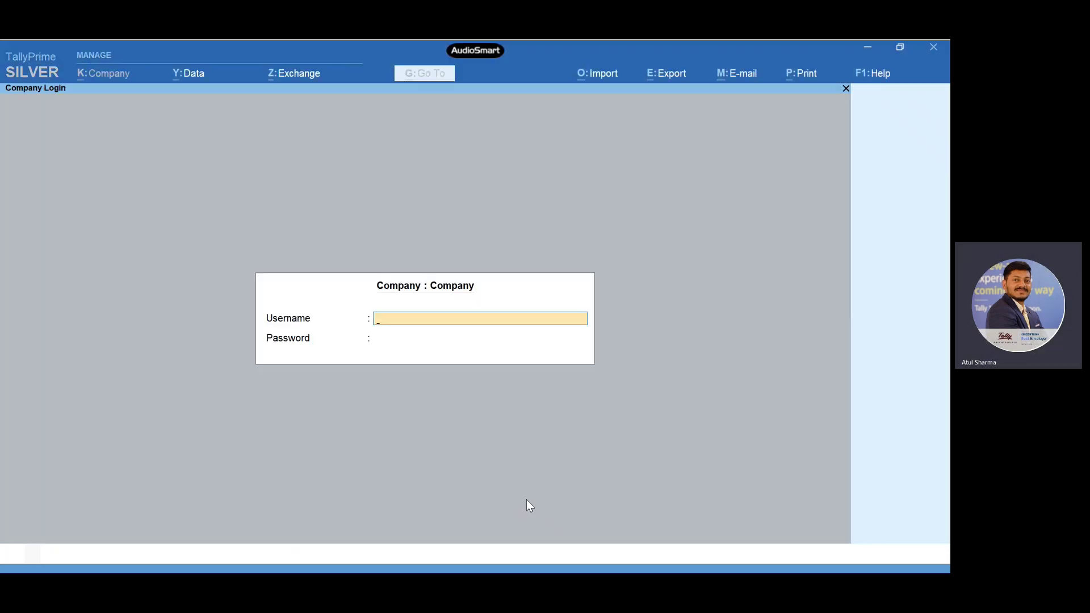
# - Highlight Select Remote Company at the top of the Select Company list
pyautogui.press('Up')
pyautogui.press('Up')
pyautogui.press('Up')
pyautogui.press('Up')
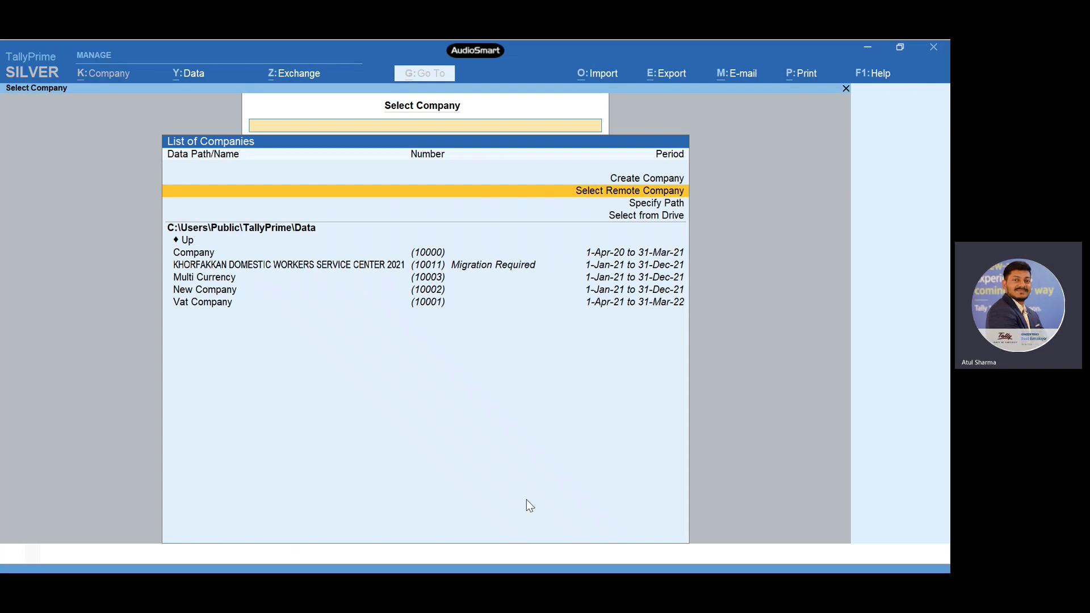
# - Log in as a Tally.NET user with the user's e-mail ID and password to see remote companies
pyautogui.press('Return')
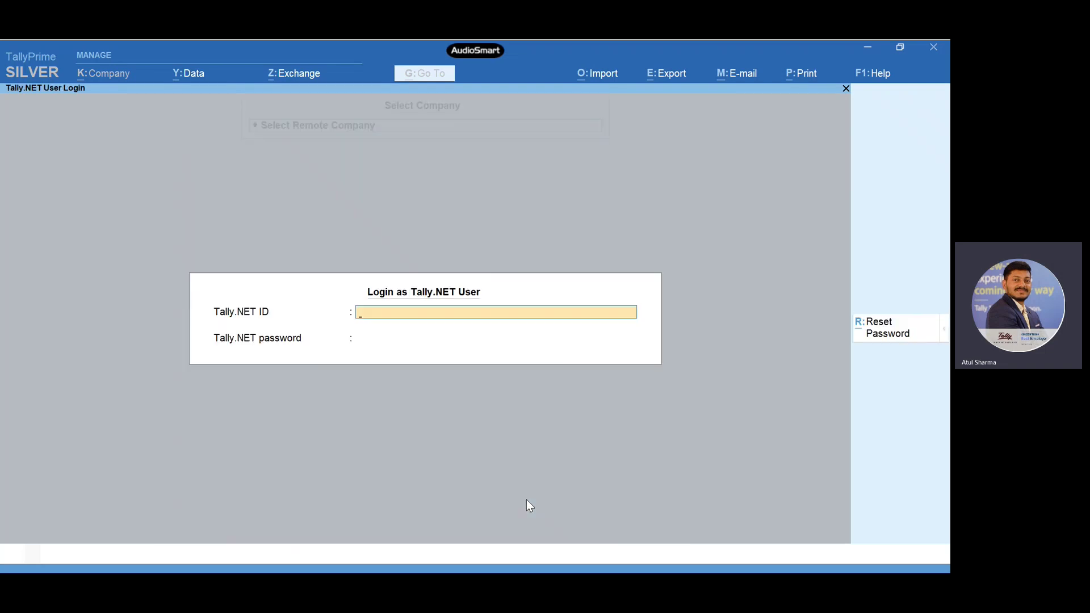
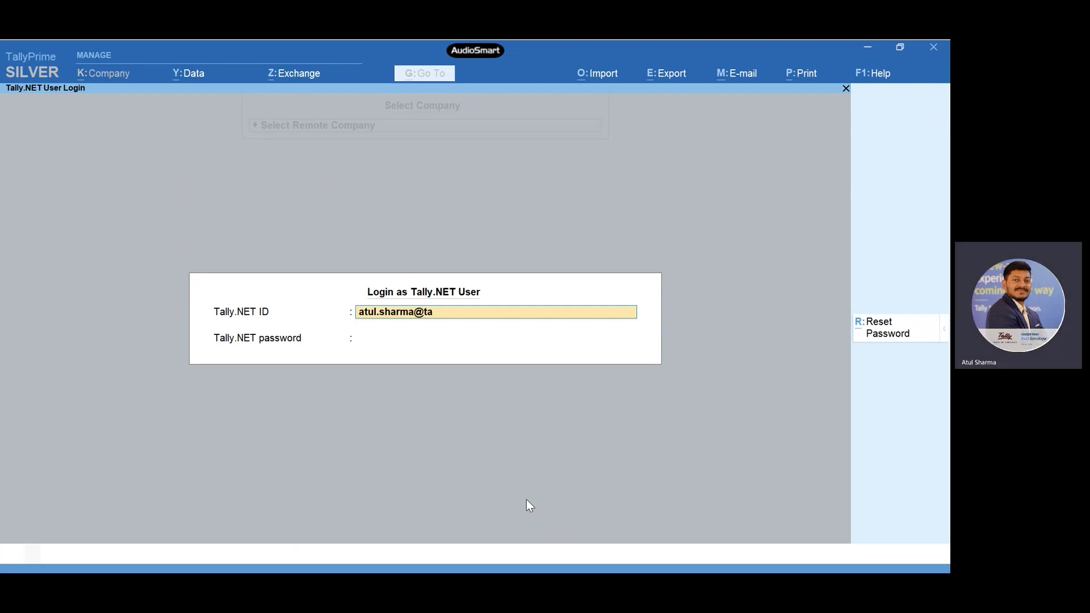
pyautogui.press('Return')
pyautogui.write('*')
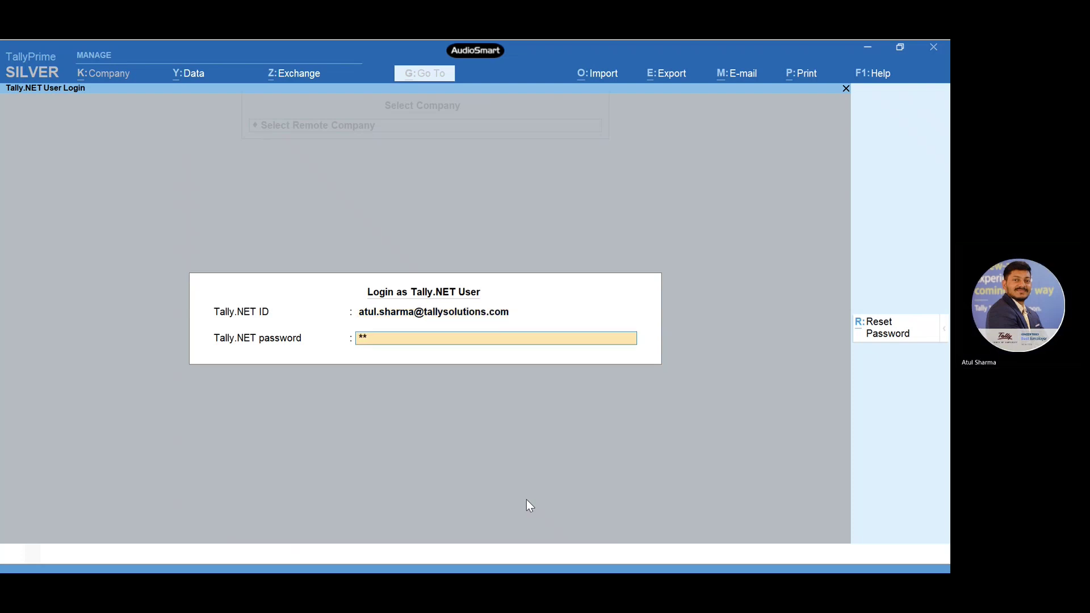
pyautogui.write('*')
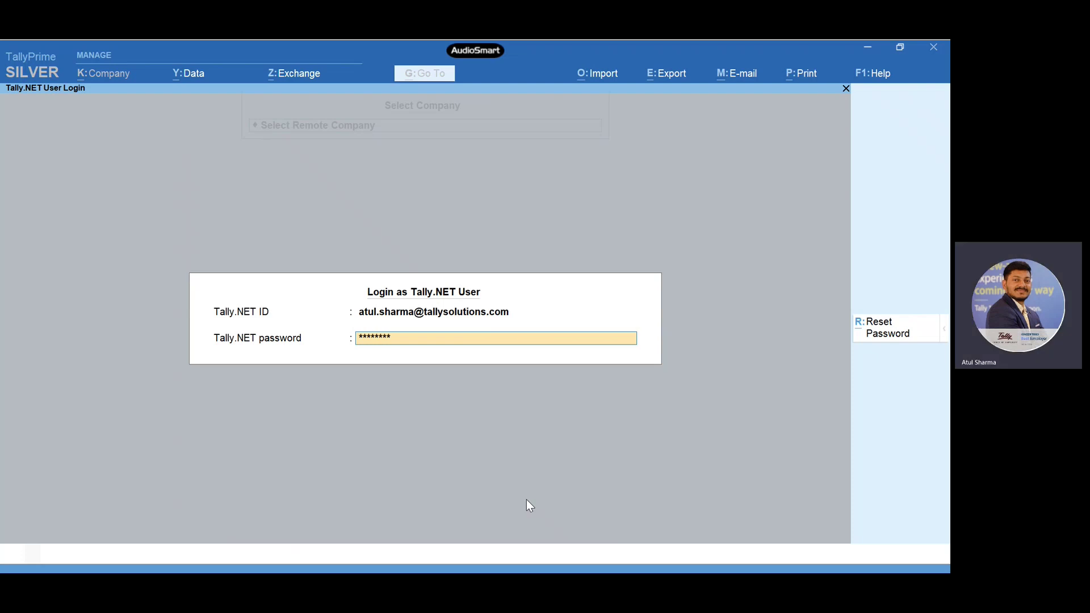
pyautogui.press('Return')
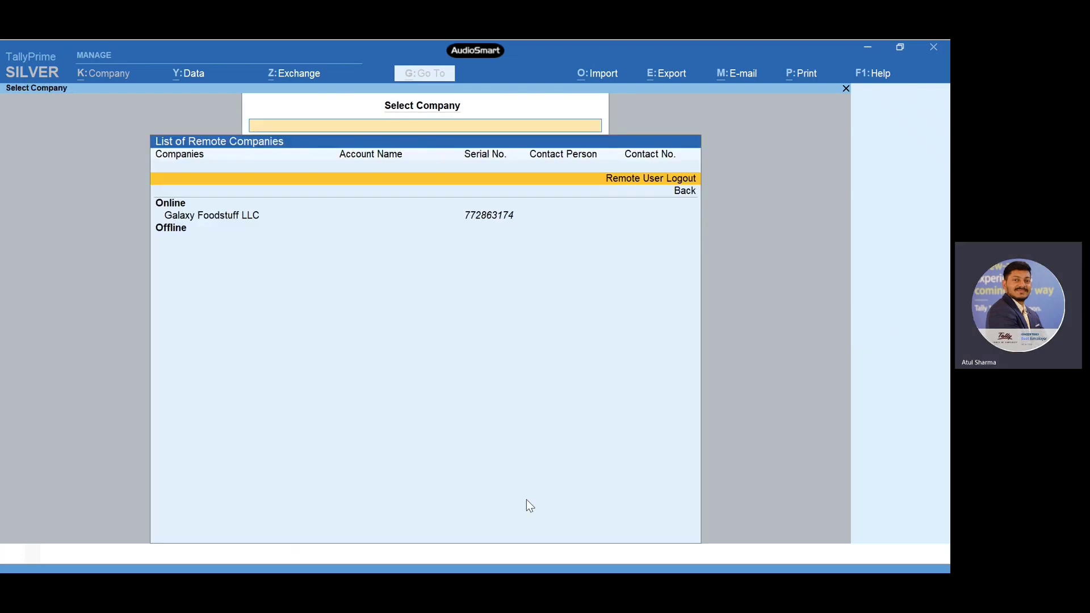
# - Open Galaxy Foodstuff LLC from the Online section of the List of Remote Companies
pyautogui.press('Down')
pyautogui.press('Down')
pyautogui.press('Down')
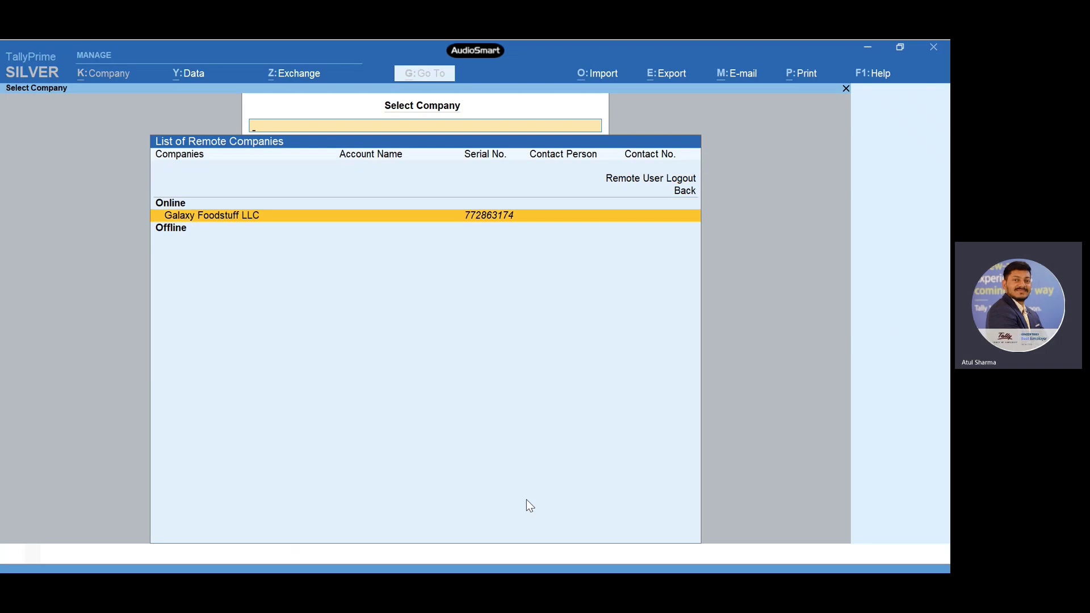
pyautogui.press('Return')
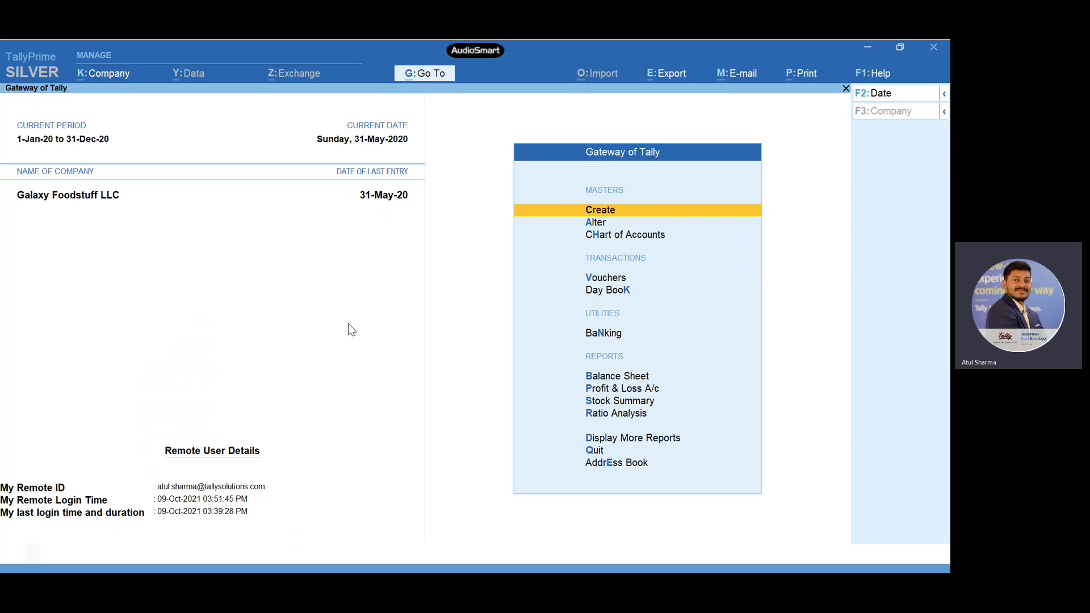
pyautogui.press('Down')
pyautogui.press('Down')
pyautogui.press('Down')
pyautogui.press('Down')
# - Open the remote Payment voucher entry screen, then quit it without saving
pyautogui.press('Up')
pyautogui.press('Return')
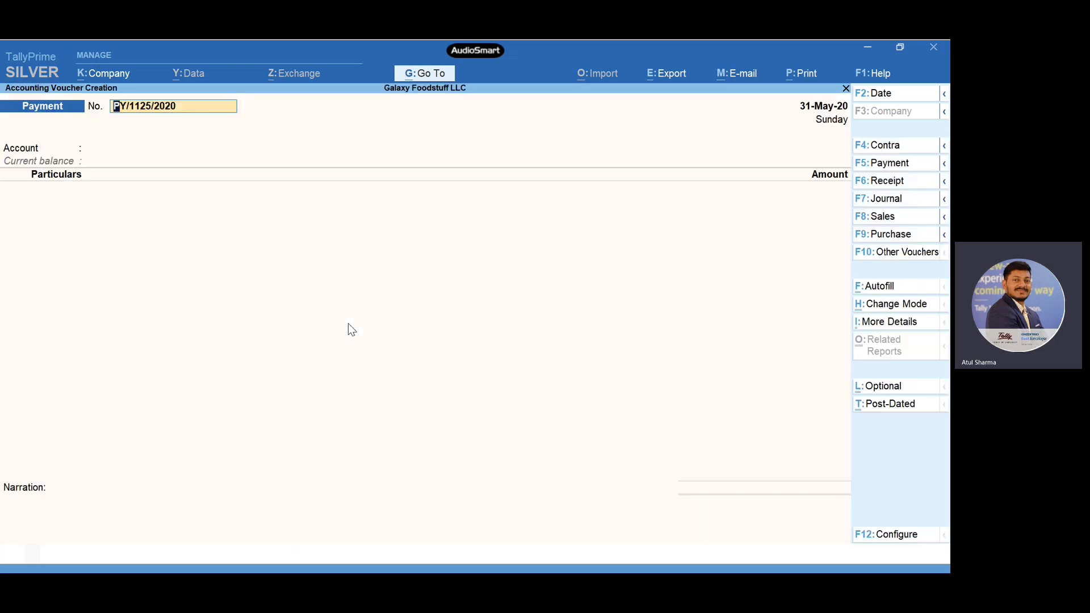
pyautogui.press('BackSpace')
pyautogui.press('Escape')
pyautogui.press('Return')
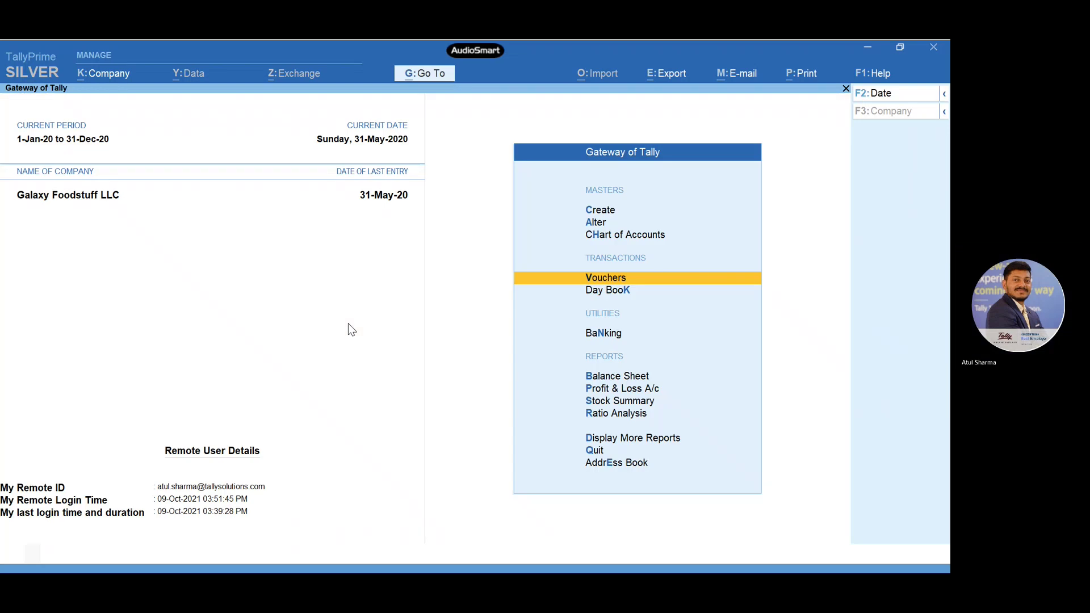
# - View the Balance Sheet, Profit & Loss A/c and Stock Summary reports in turn
pyautogui.press('Down')
pyautogui.press('Down')
pyautogui.press('Down')
pyautogui.press('Return')
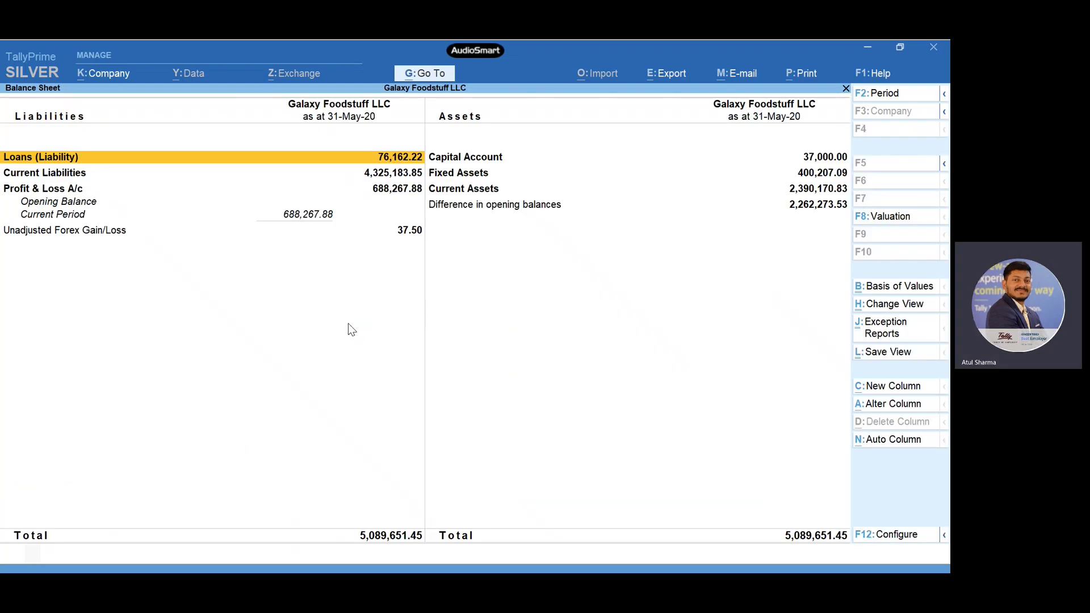
pyautogui.press('Escape')
pyautogui.press('Down')
pyautogui.press('Return')
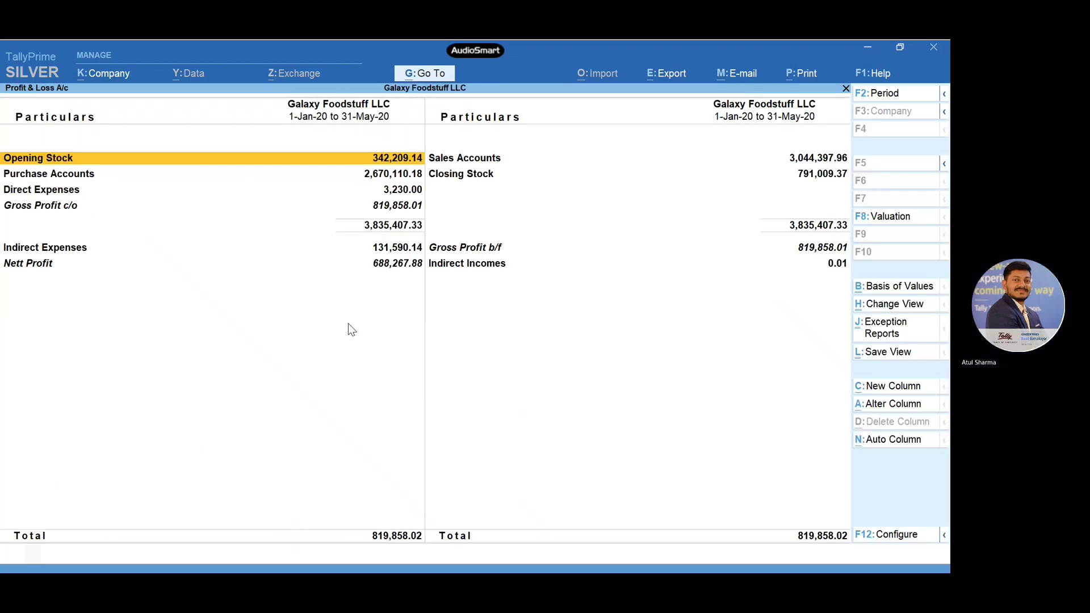
pyautogui.press('Escape')
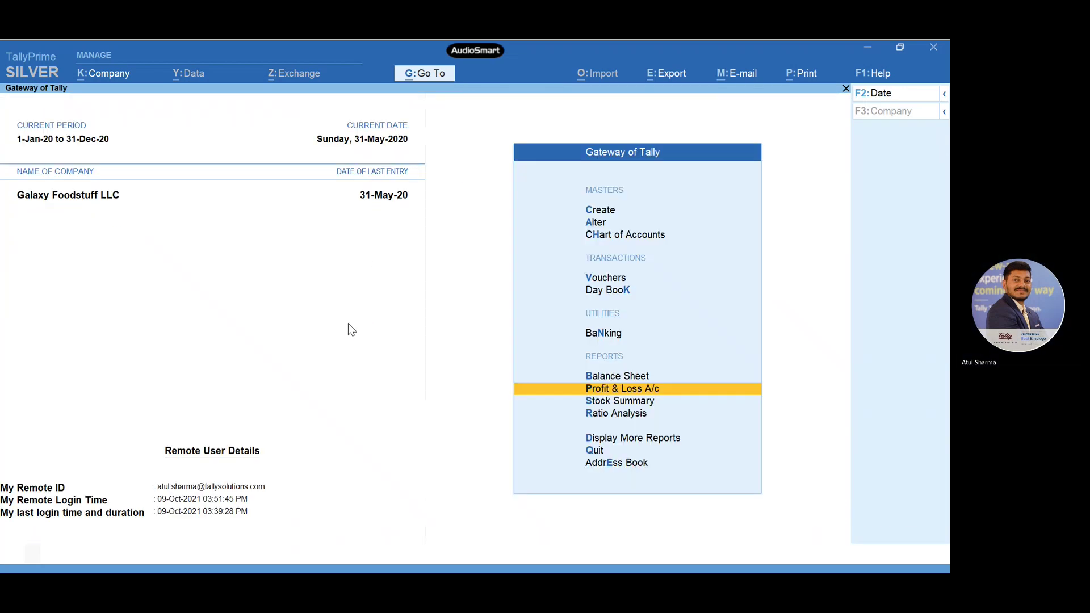
pyautogui.press('Down')
pyautogui.press('Return')
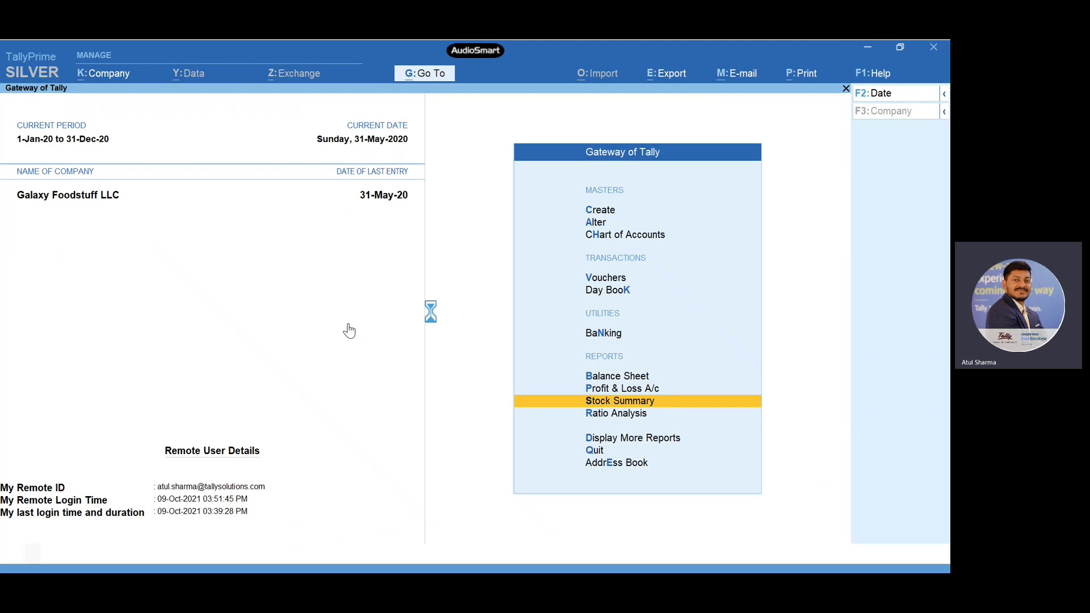
pyautogui.press('Escape')
# - Switch to the 'Remote Access in Tally Prime' PowerPoint slide show
pyautogui.press('Up')
pyautogui.press('Up')
pyautogui.press('Up')
pyautogui.press('Up')
pyautogui.press('Up')
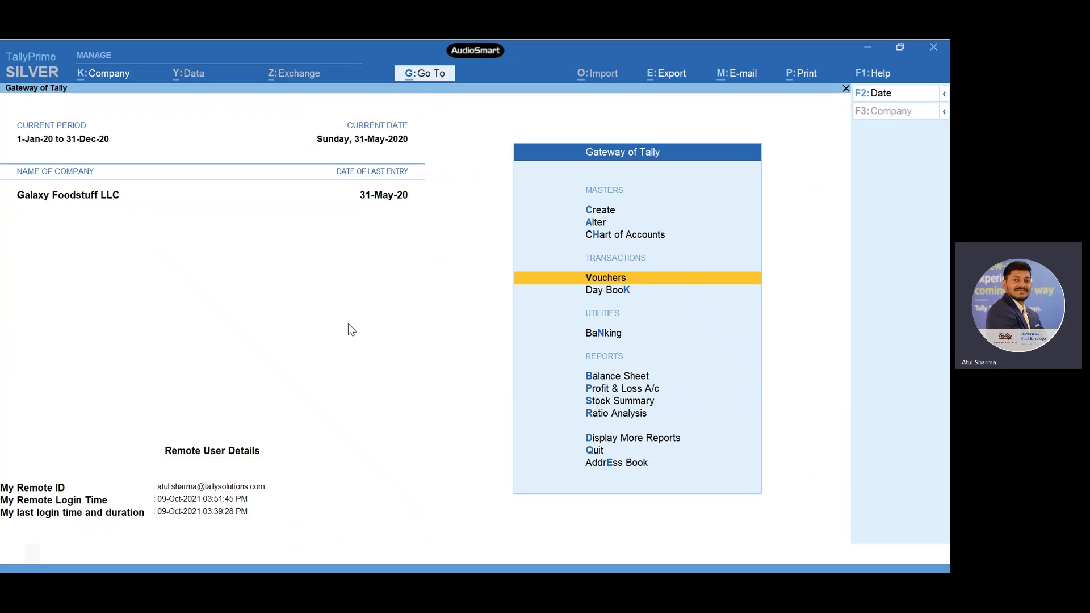
pyautogui.press('alt')
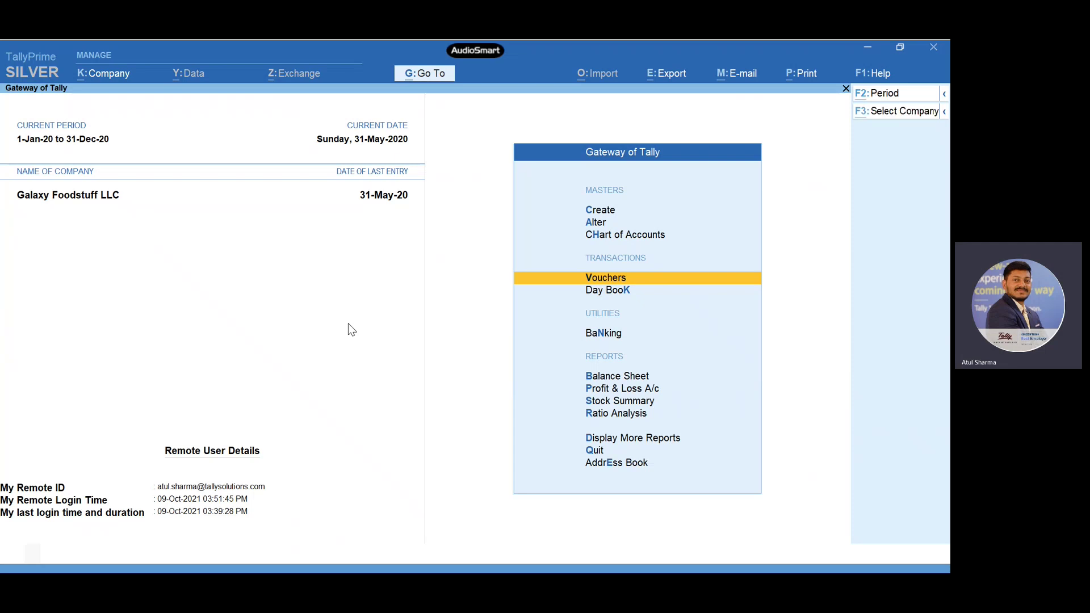
pyautogui.hotkey('alt', 'Tab')
pyautogui.hotkey('alt', 'Tab')
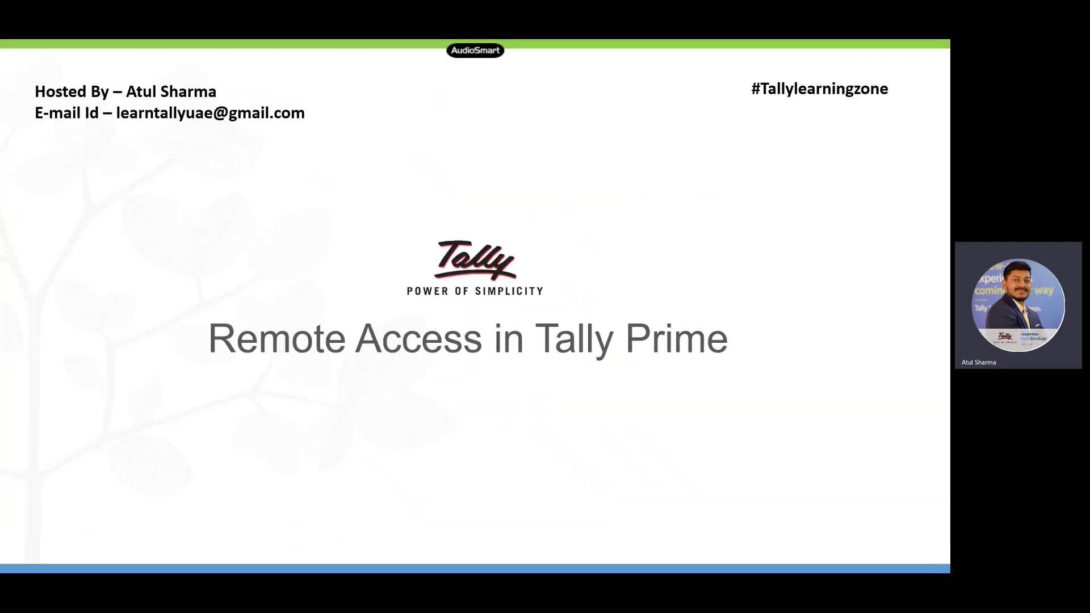